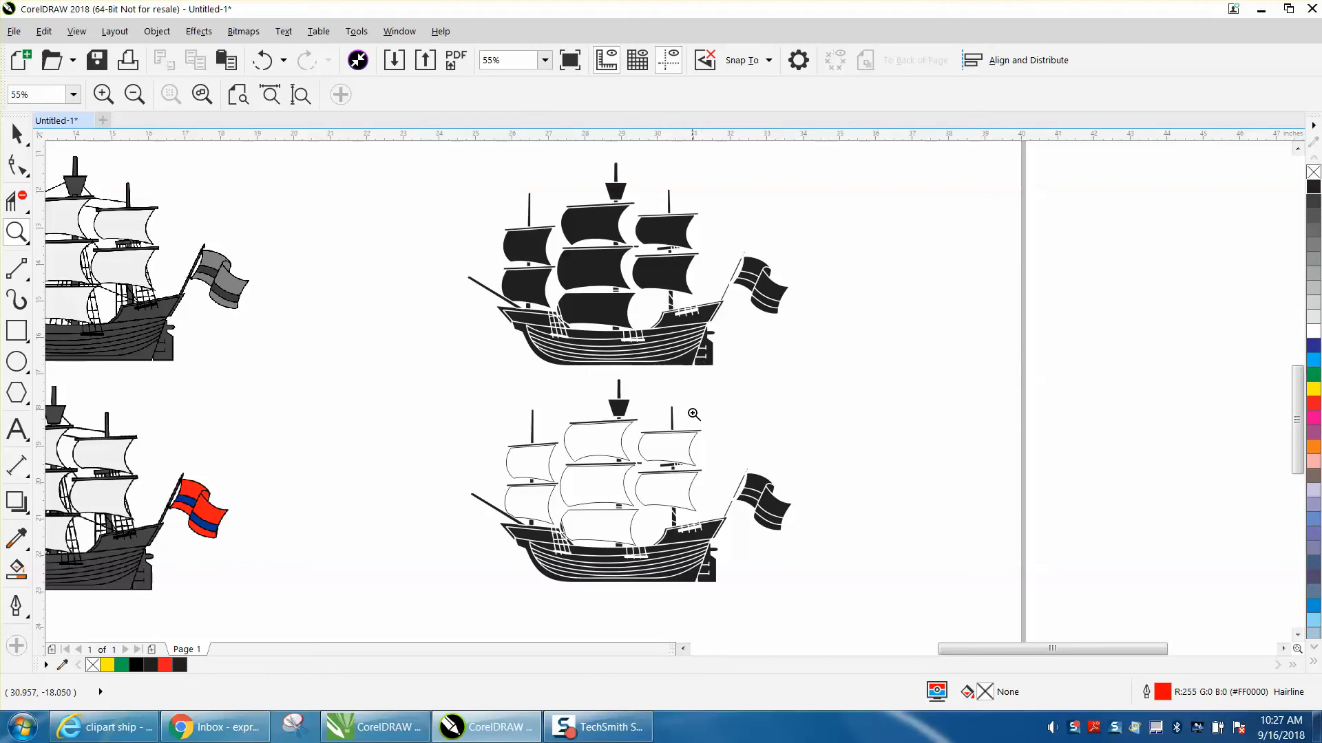
Examine the coloured ship image up close and check its source among the clipart ship image results in the browser.
scroll(698, 423, "down", 2)
left_click_drag(333, 419, 516, 518)
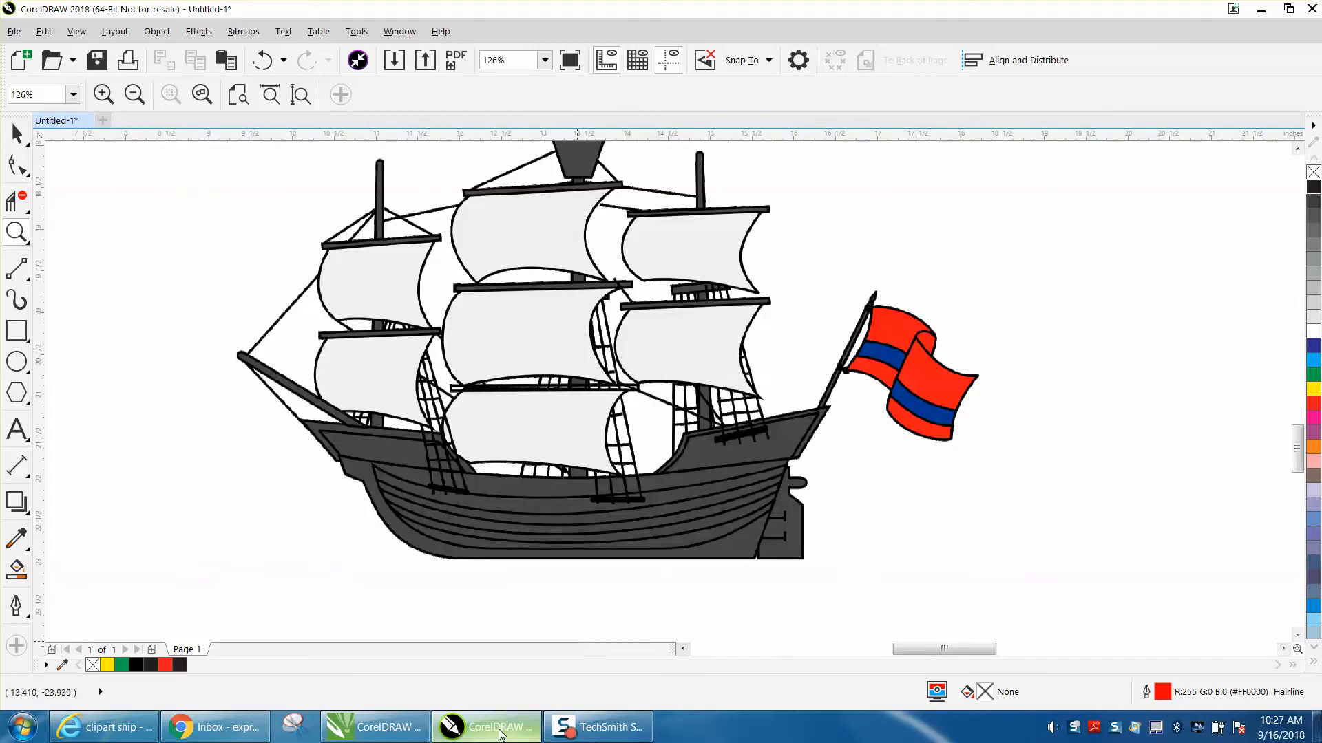
left_click(146, 731)
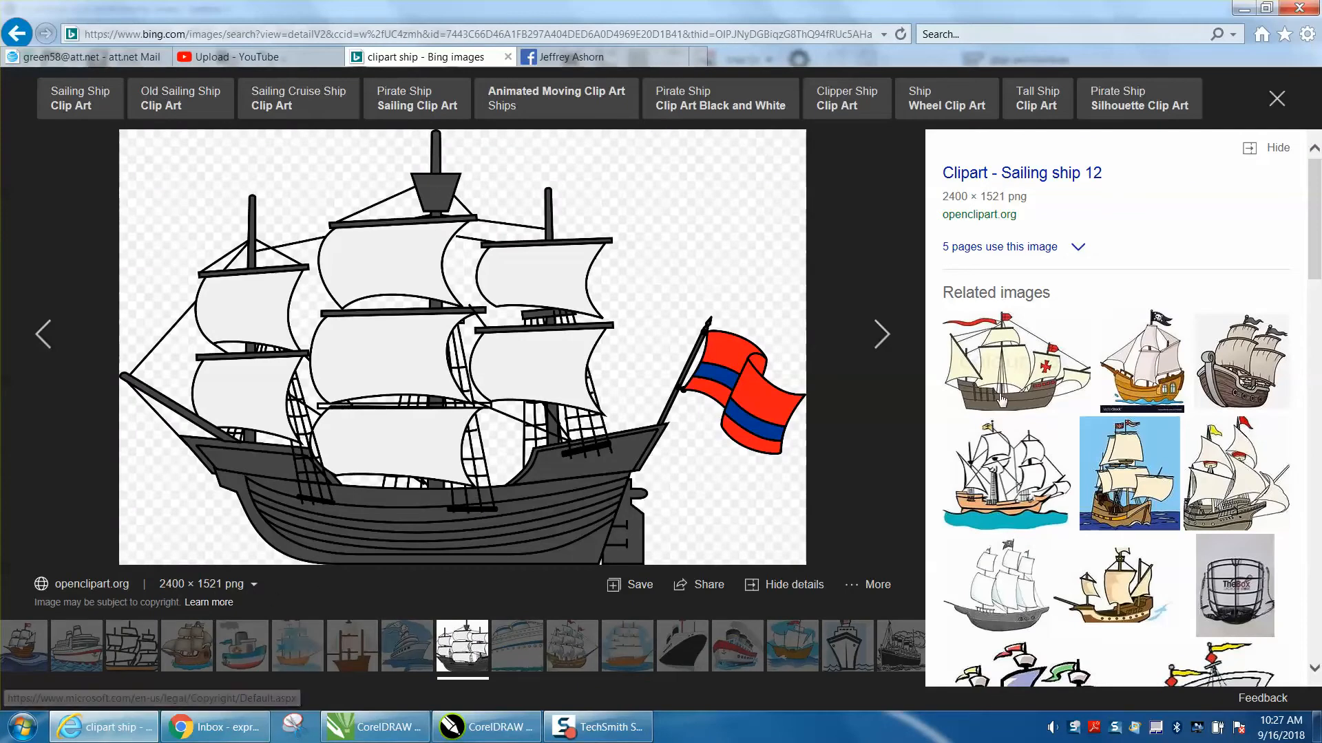
left_click(1276, 102)
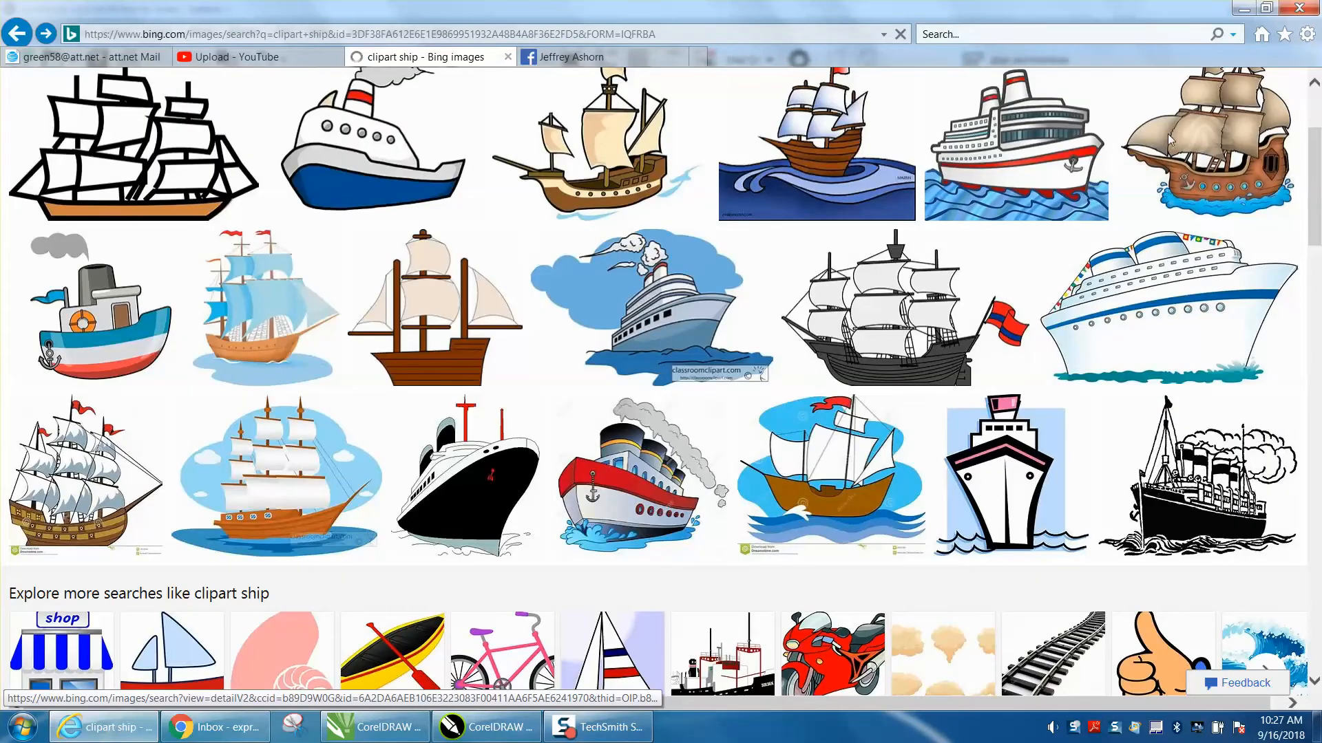
left_click(486, 727)
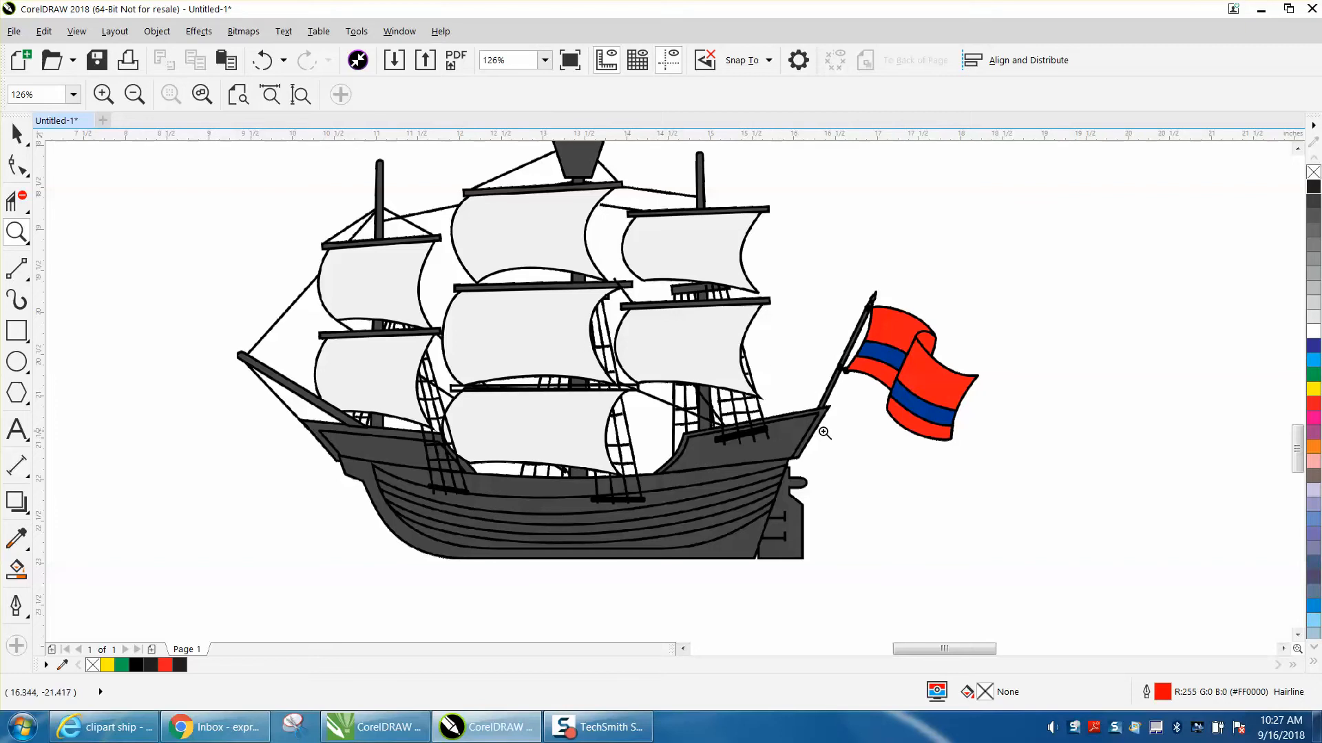
Resample the coloured ship bitmap to 600 dpi horizontally and vertically, keeping anti-alias and the aspect ratio on.
right_click(868, 371)
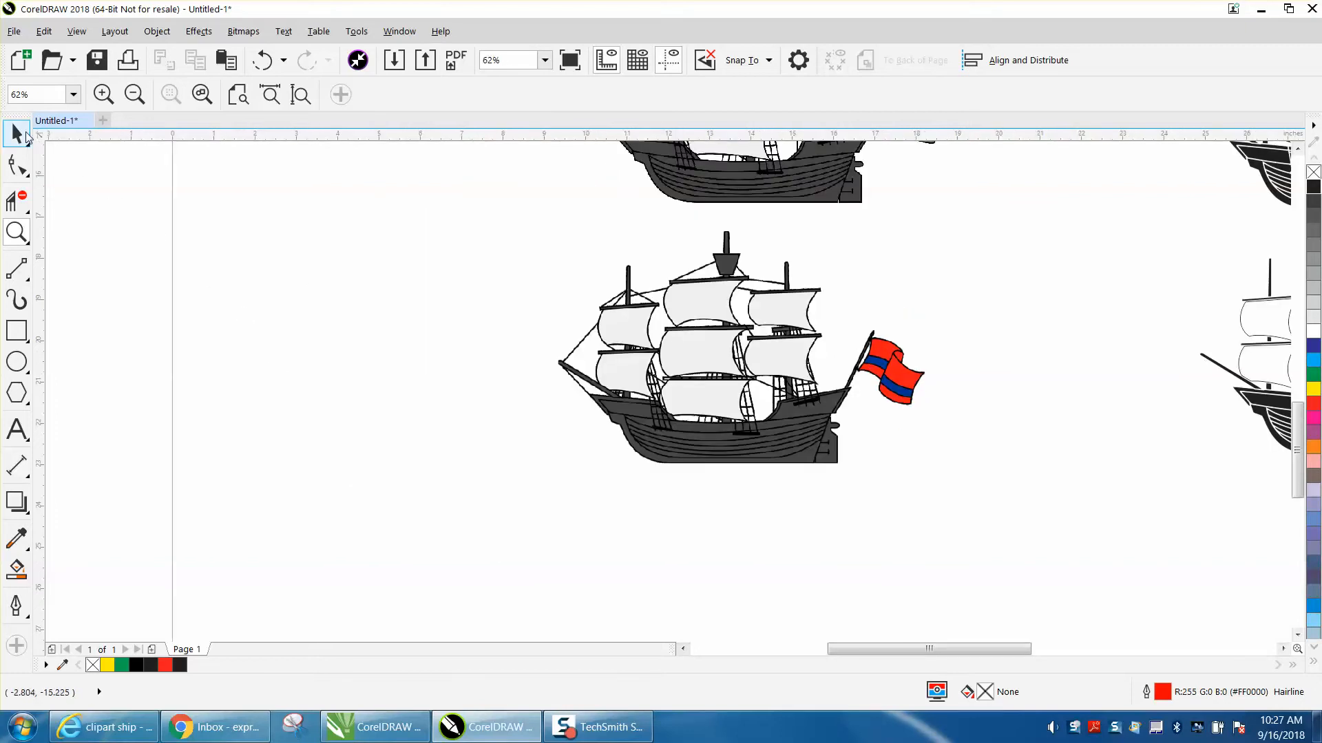
left_click(27, 136)
left_click(627, 289)
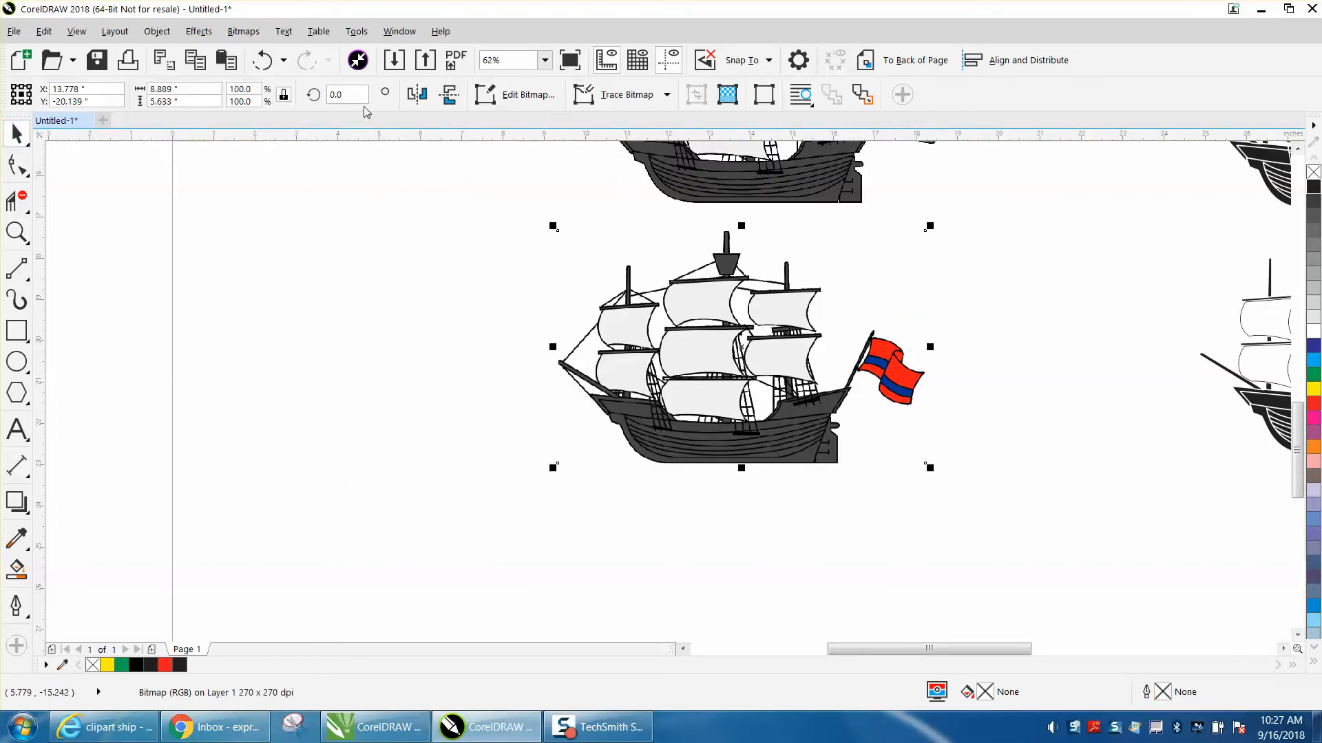
left_click(254, 34)
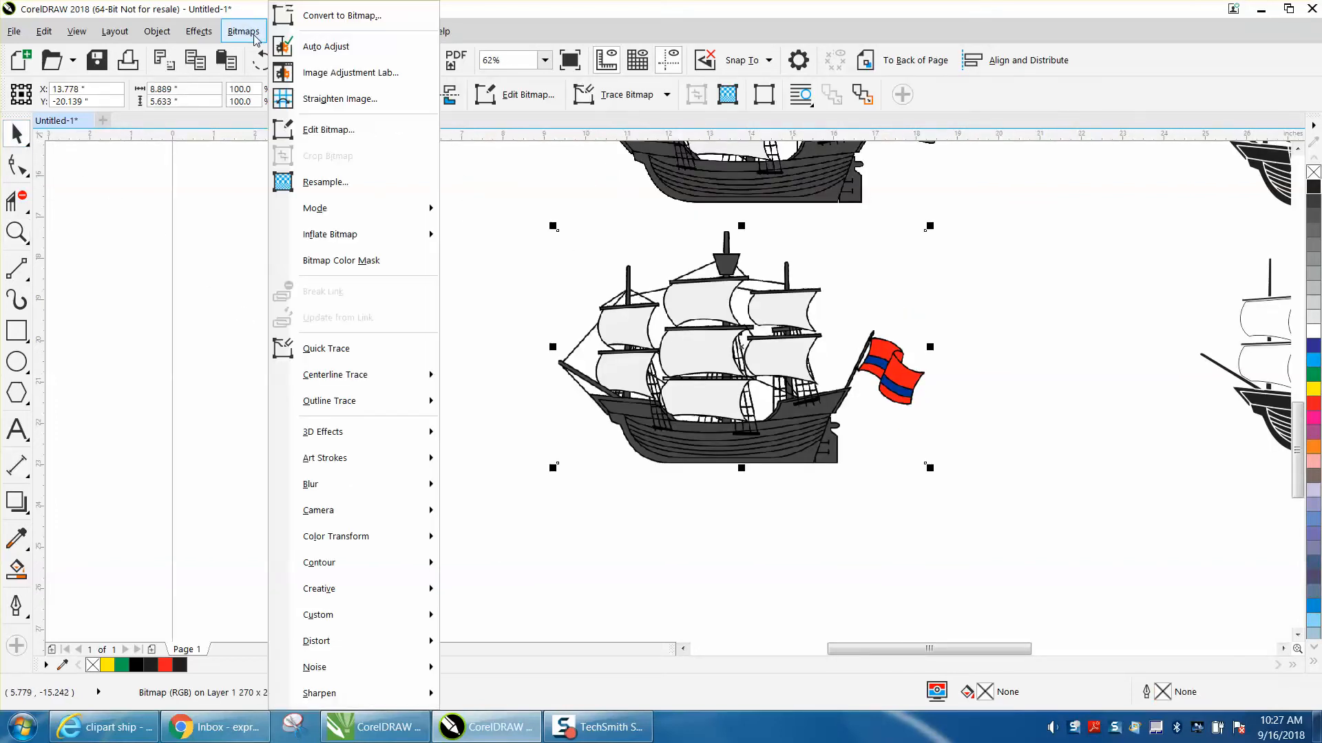
left_click(313, 183)
left_click(625, 338)
left_click_drag(628, 341, 588, 341)
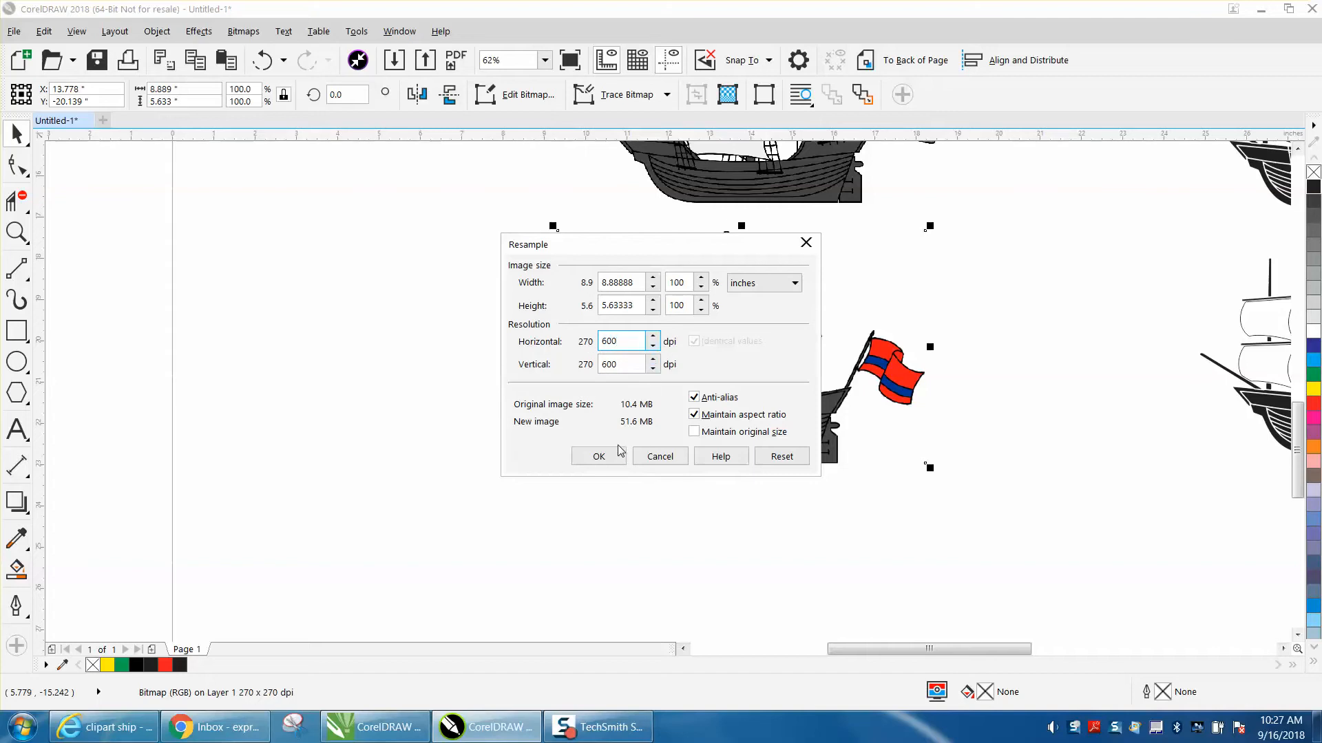
left_click(599, 456)
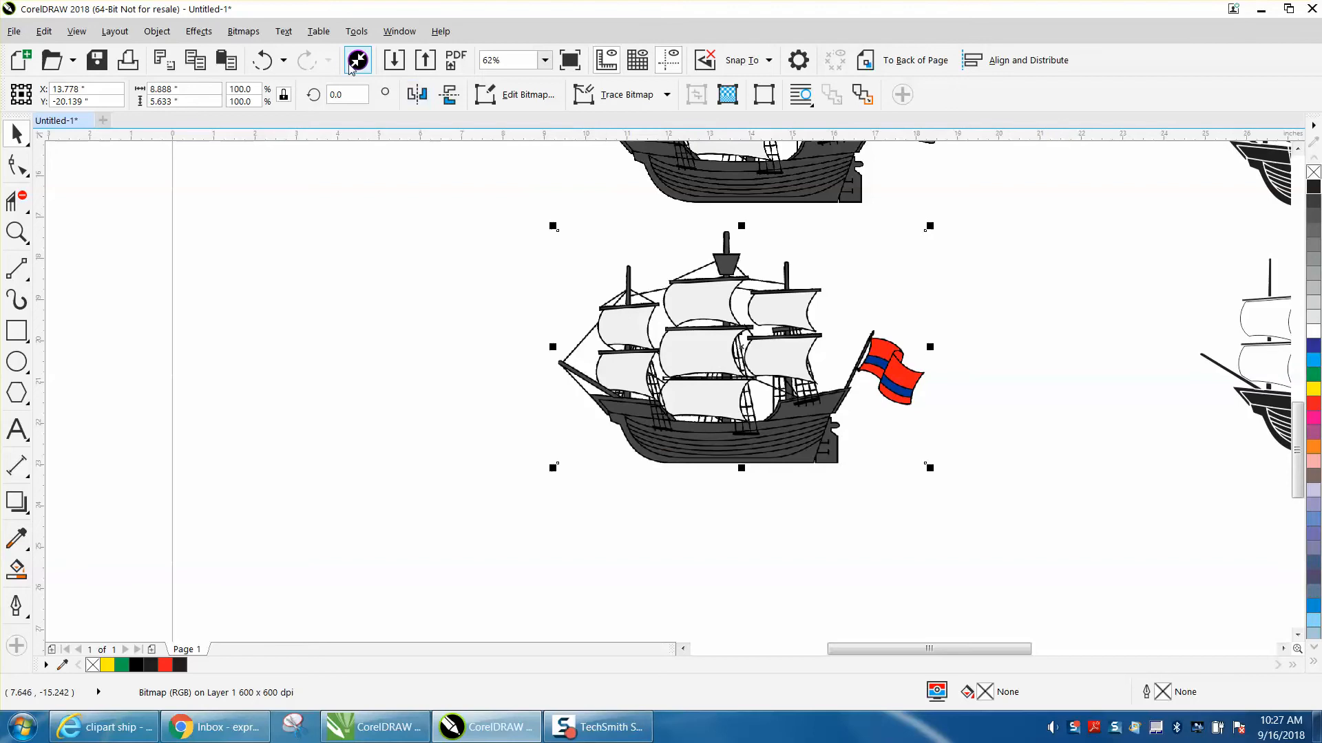
Convert the coloured ship to an 8-bit grayscale, 300 dpi bitmap with transparent background and place it left of the other grayscale ship.
left_click(247, 35)
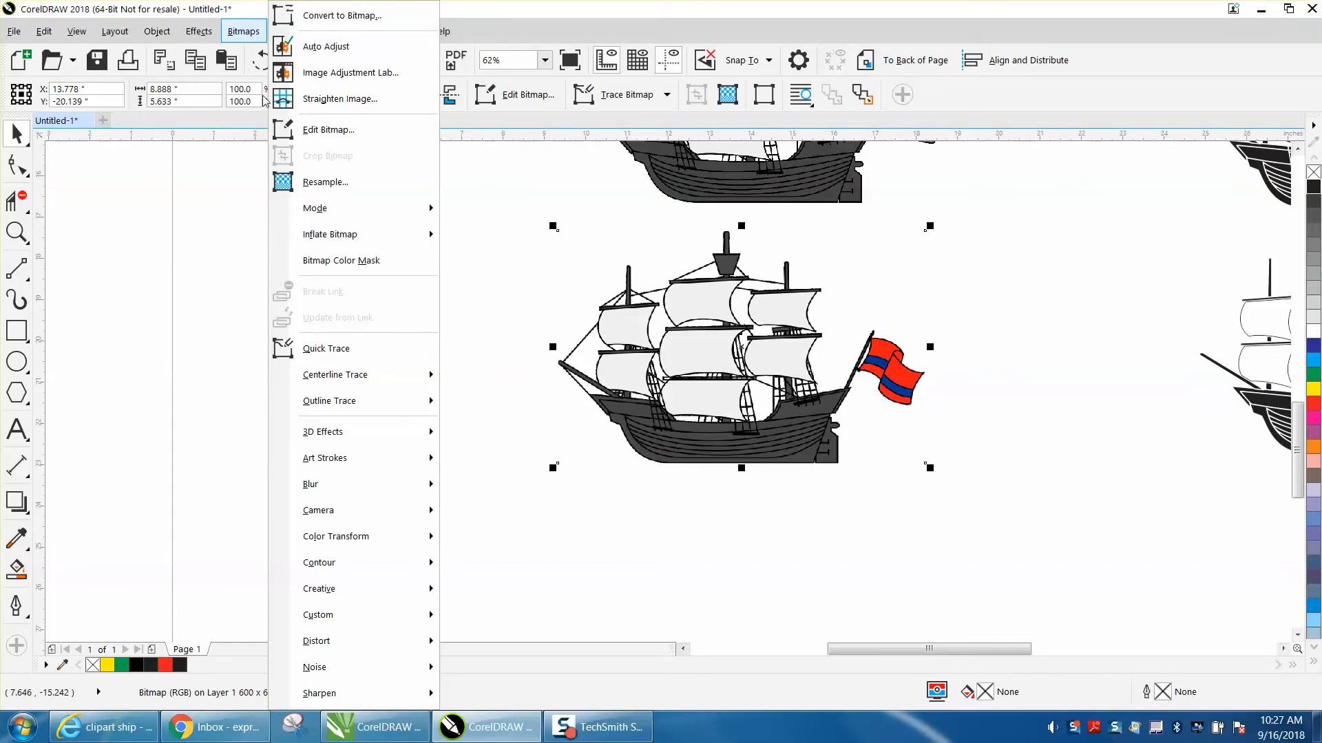
left_click(305, 16)
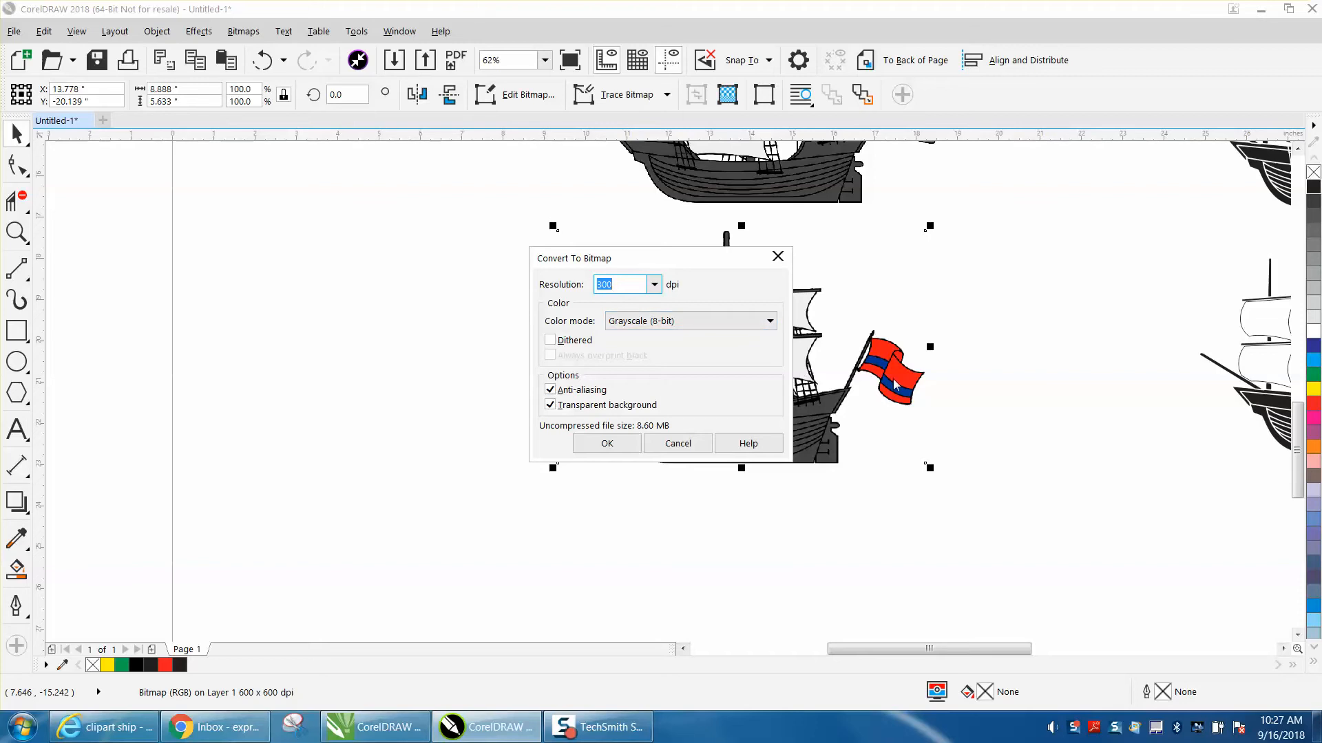
left_click(607, 444)
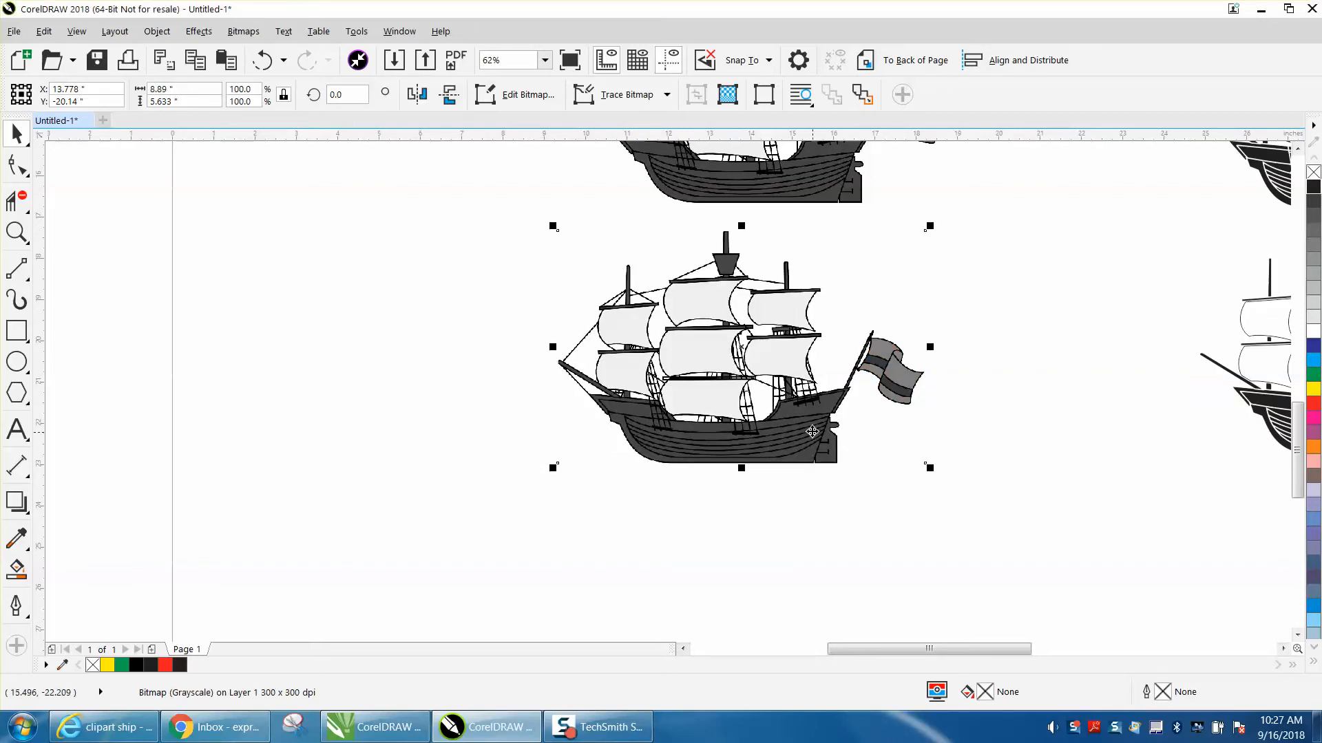
scroll(802, 413, "down", 2)
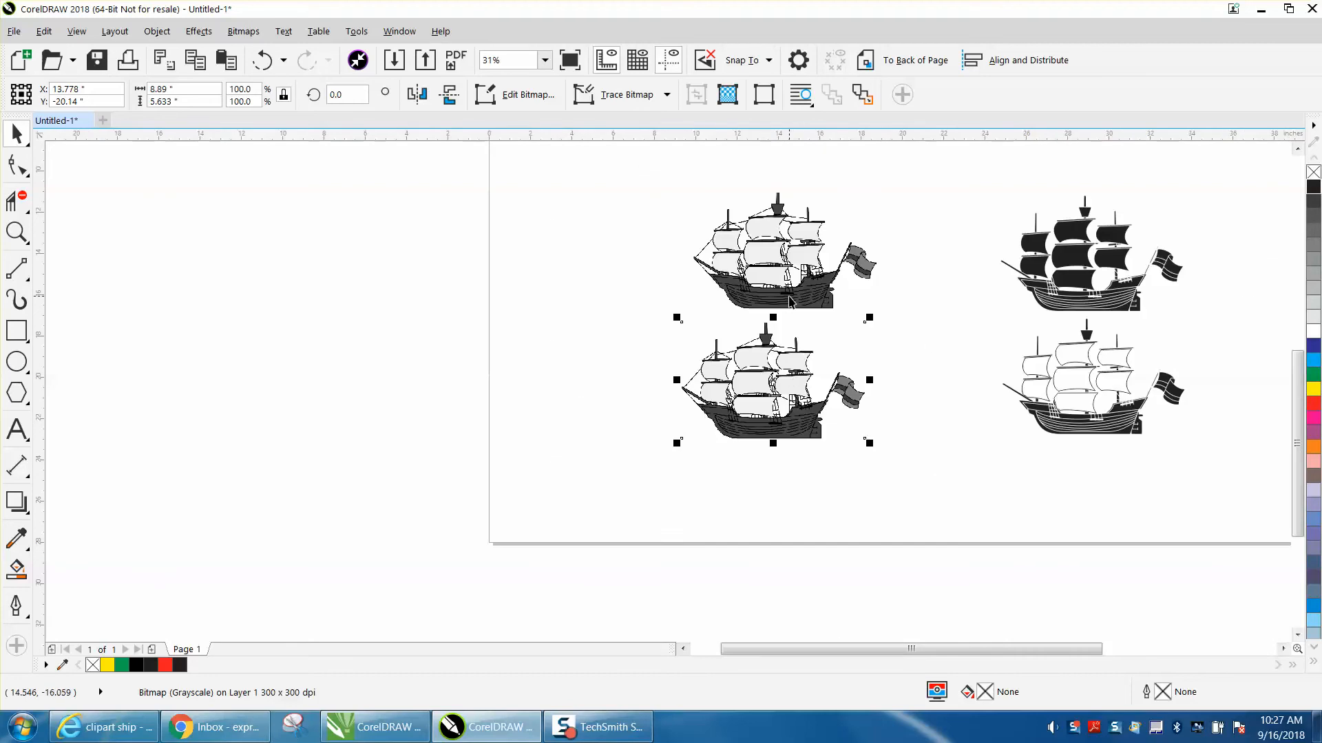
left_click_drag(789, 381, 540, 272)
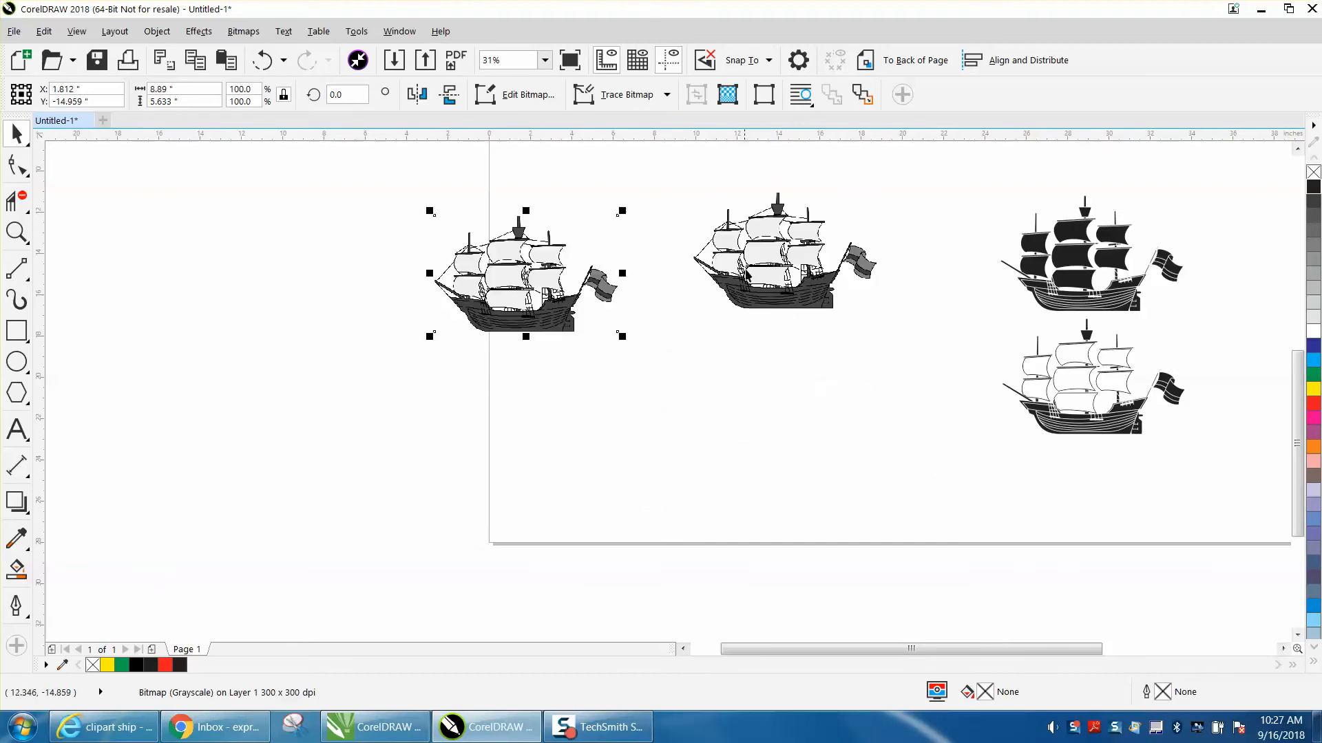
Outline-trace the other grayscale ship as Clipart, letting the bitmap be reduced and keeping the default trace settings.
left_click(719, 279)
left_click(17, 232)
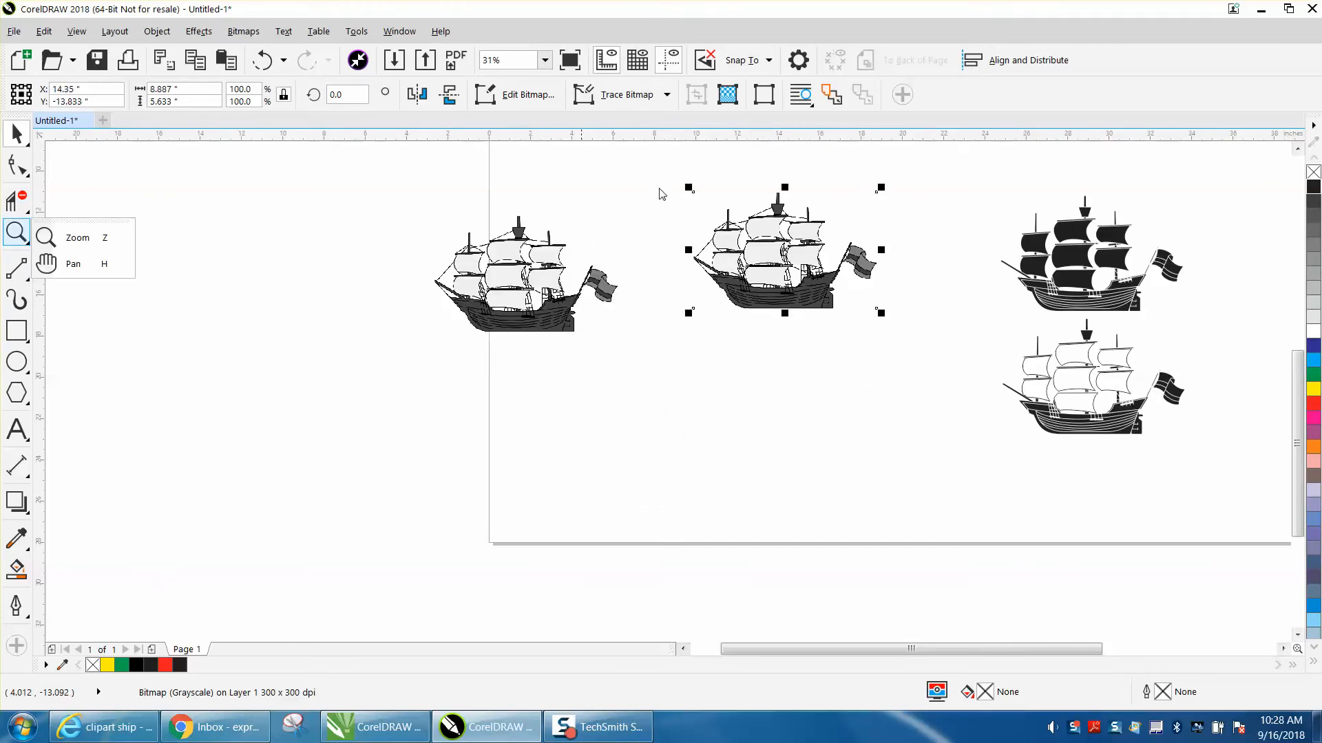
left_click(77, 238)
left_click_drag(692, 197, 945, 337)
left_click(17, 134)
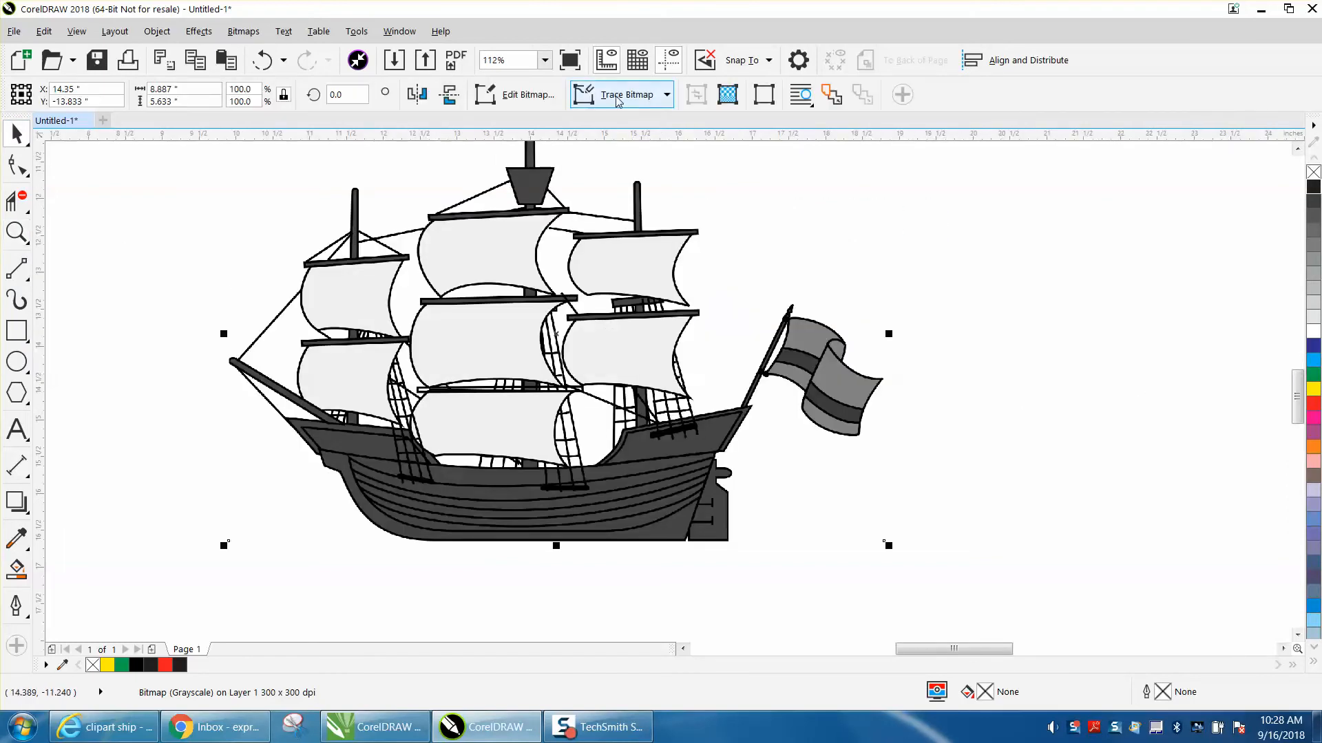
left_click(243, 31)
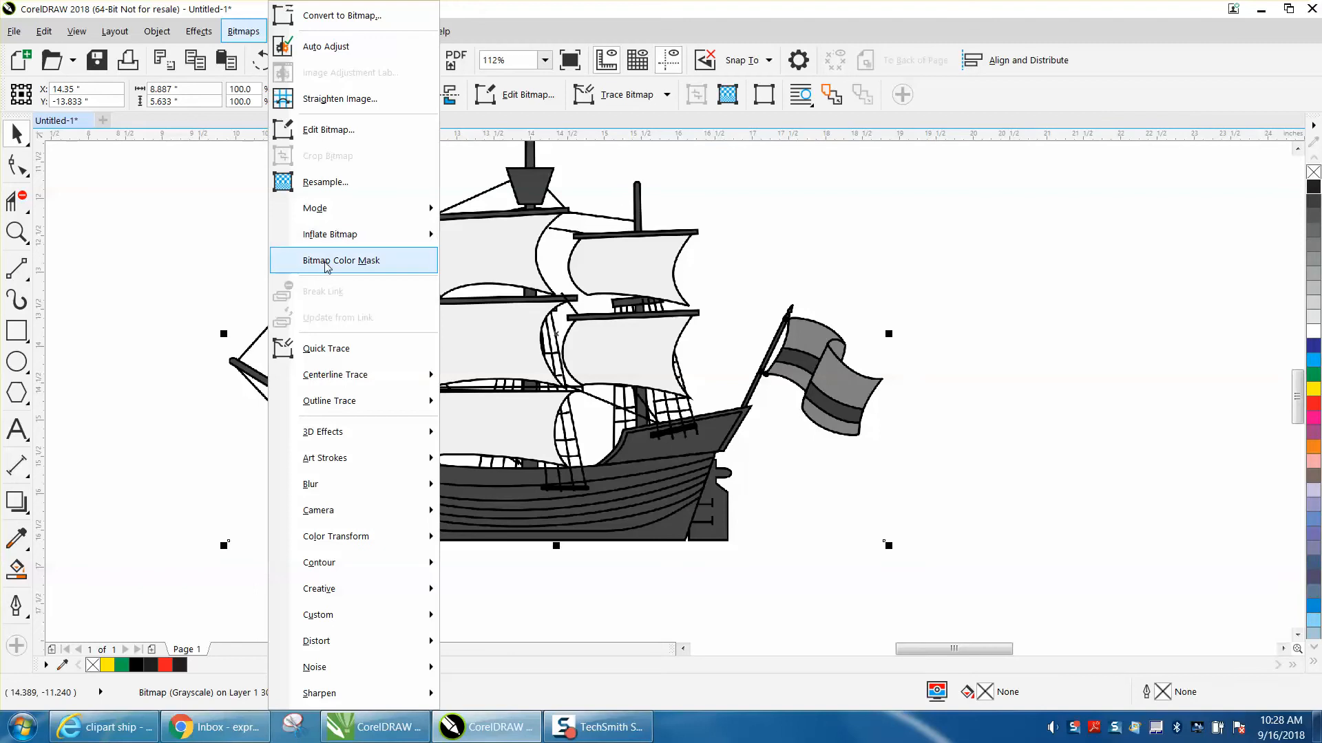
mouse_move(334, 405)
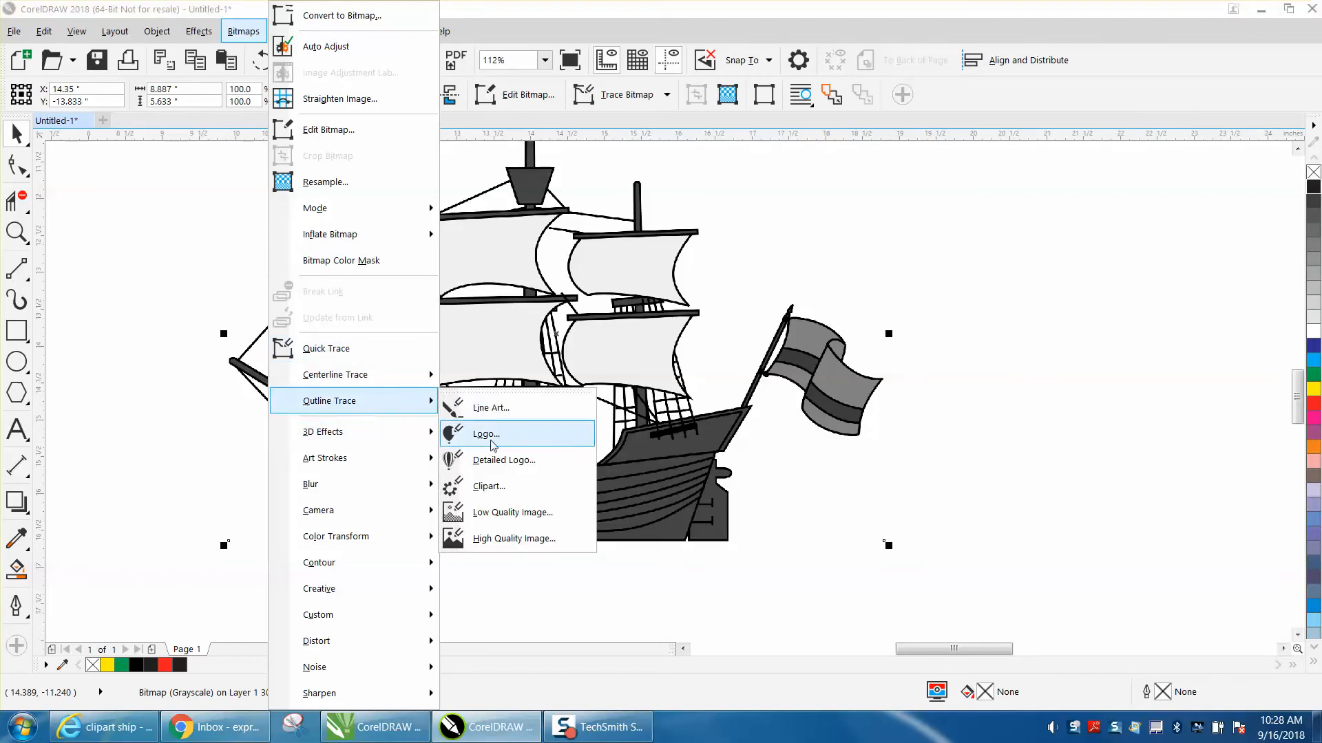
left_click(490, 487)
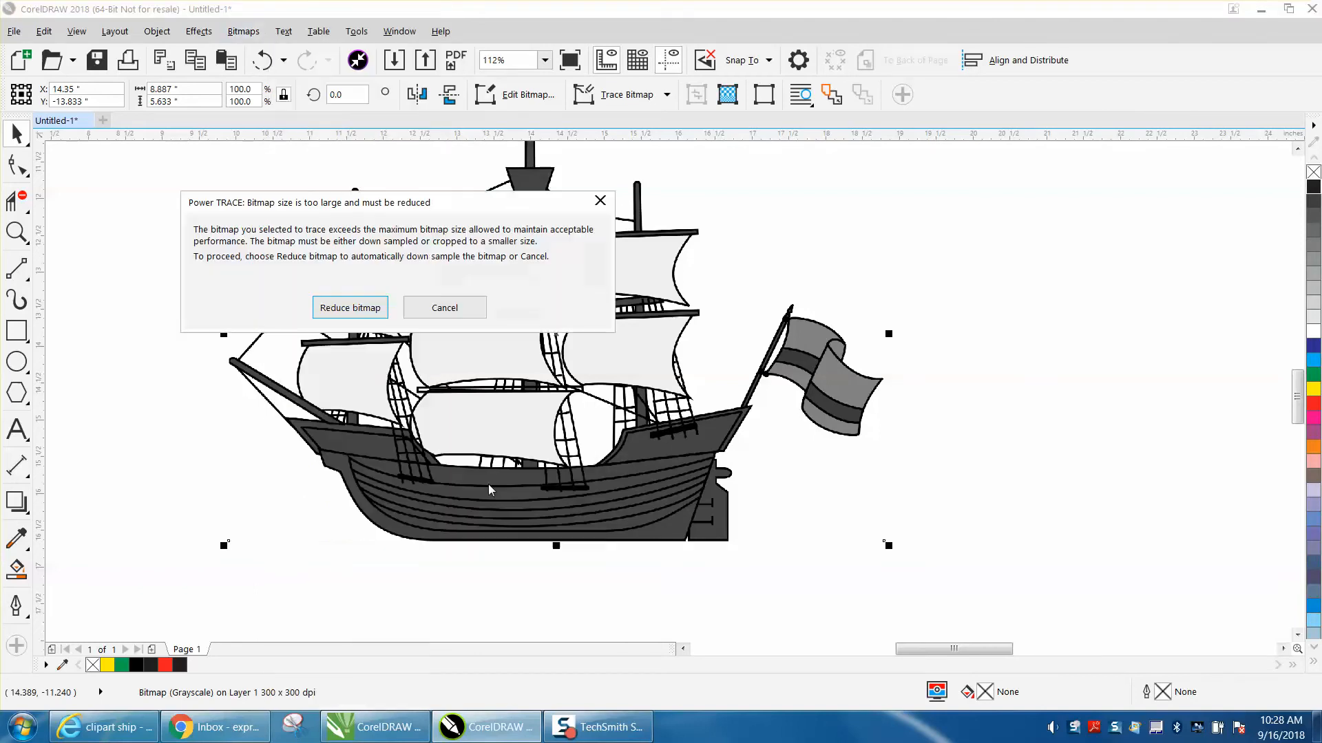
left_click(352, 310)
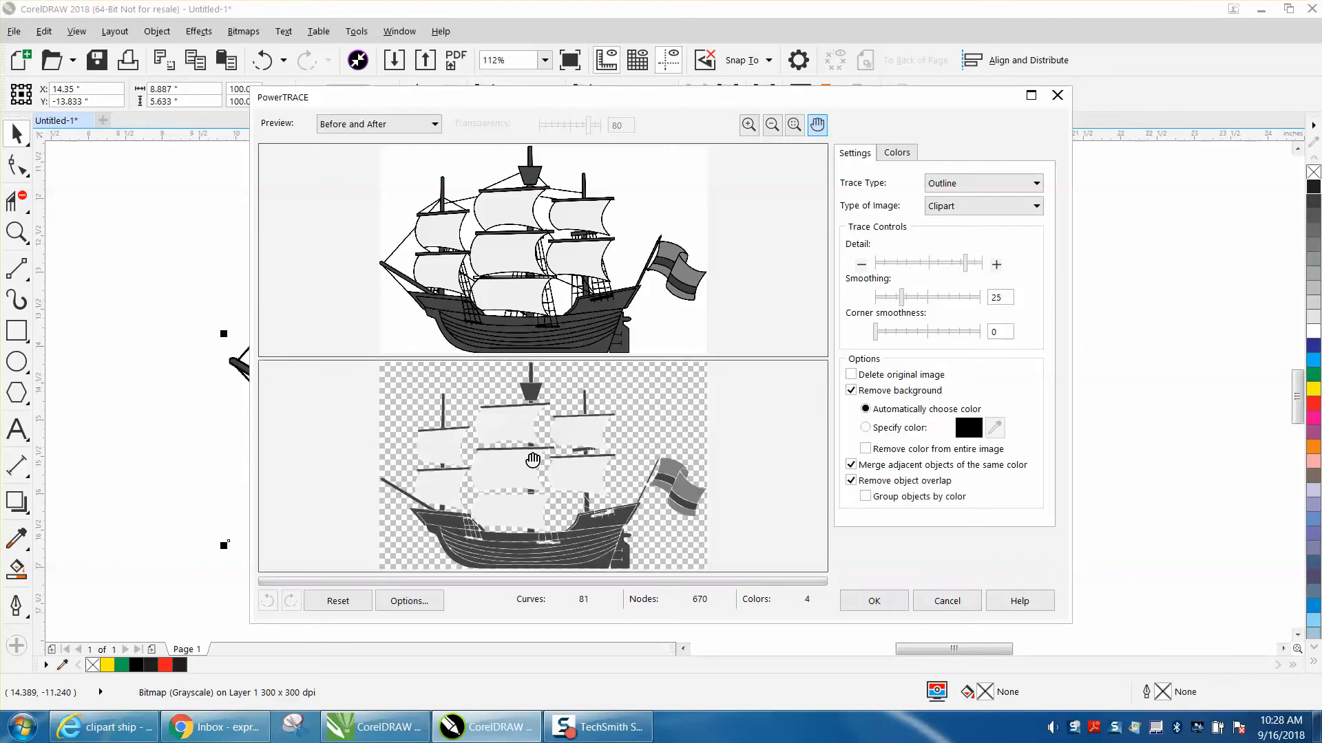
left_click(873, 601)
Move the traced ship off its source bitmap to the upper right, and the bitmap to the upper left.
scroll(754, 373, "down", 3)
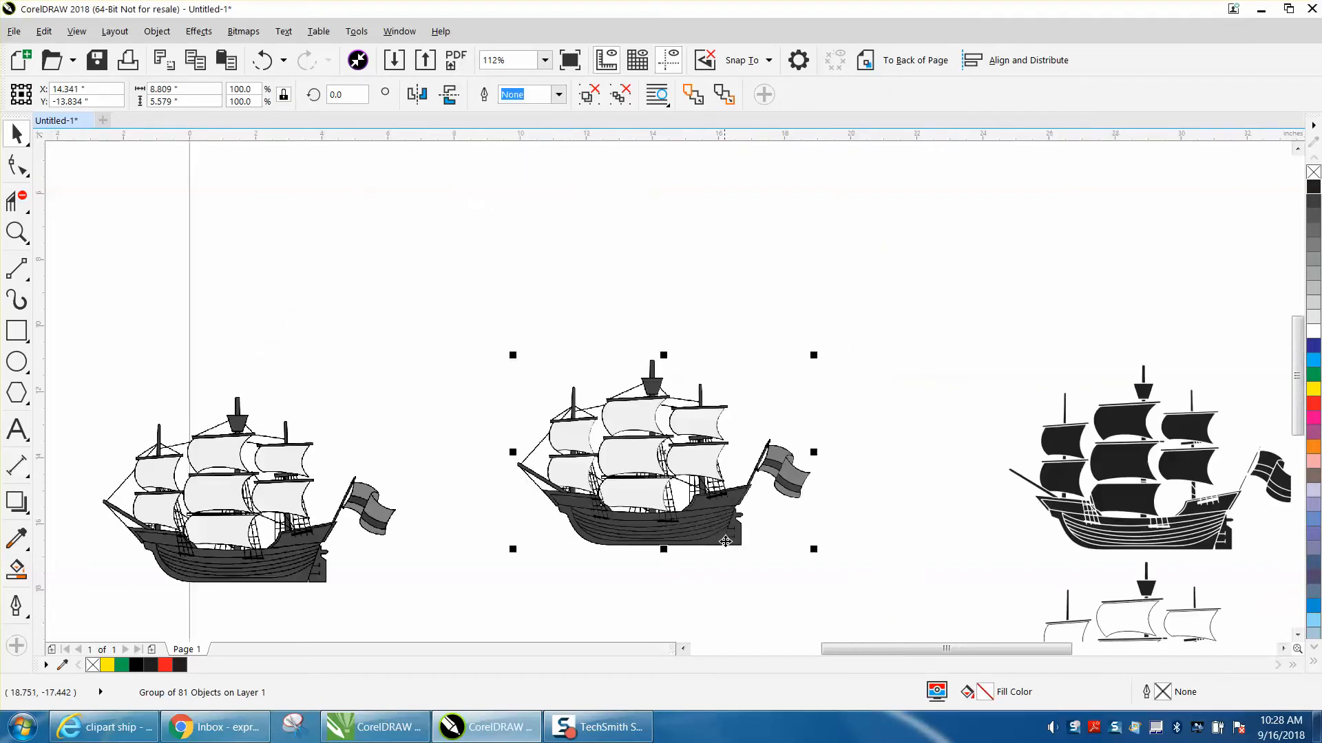
left_click_drag(650, 478, 840, 292)
left_click_drag(723, 468, 493, 318)
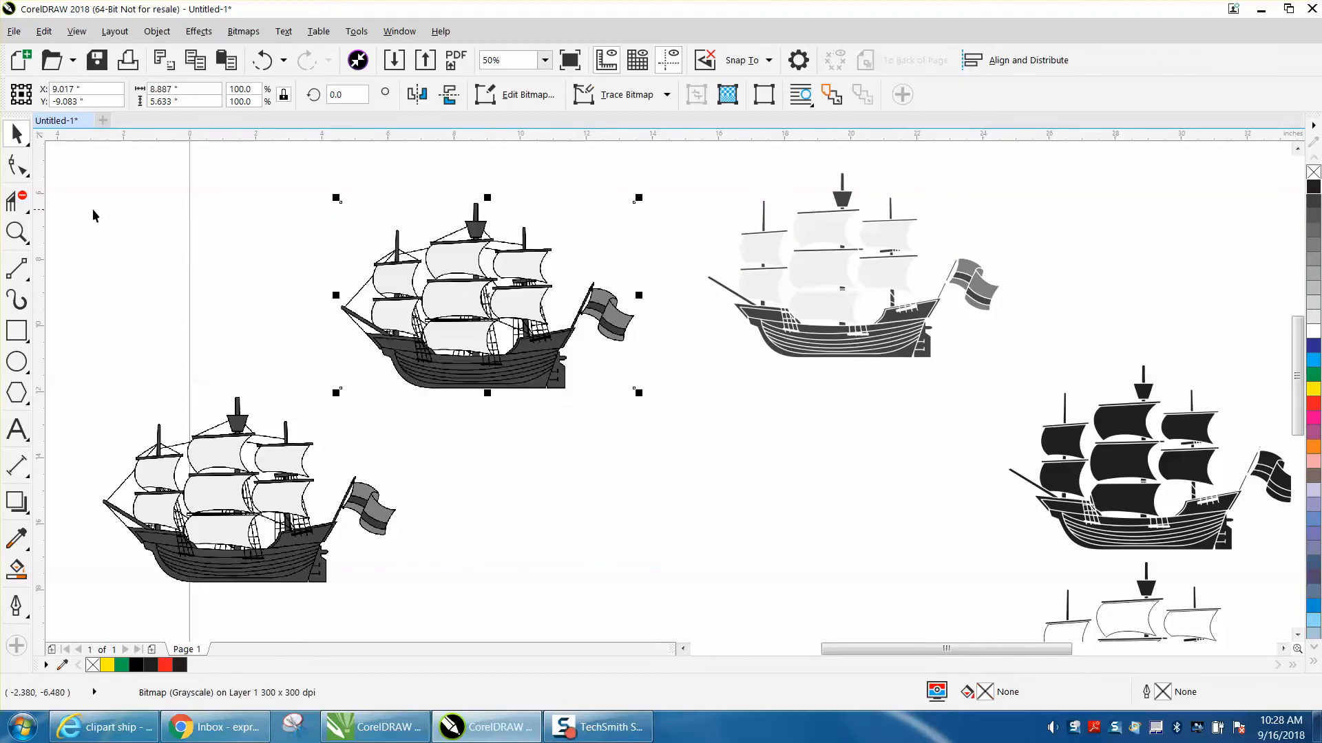
Ungroup the traced ship into separate objects.
left_click(16, 229)
left_click_drag(680, 170, 1057, 390)
left_click(16, 133)
left_click(417, 300)
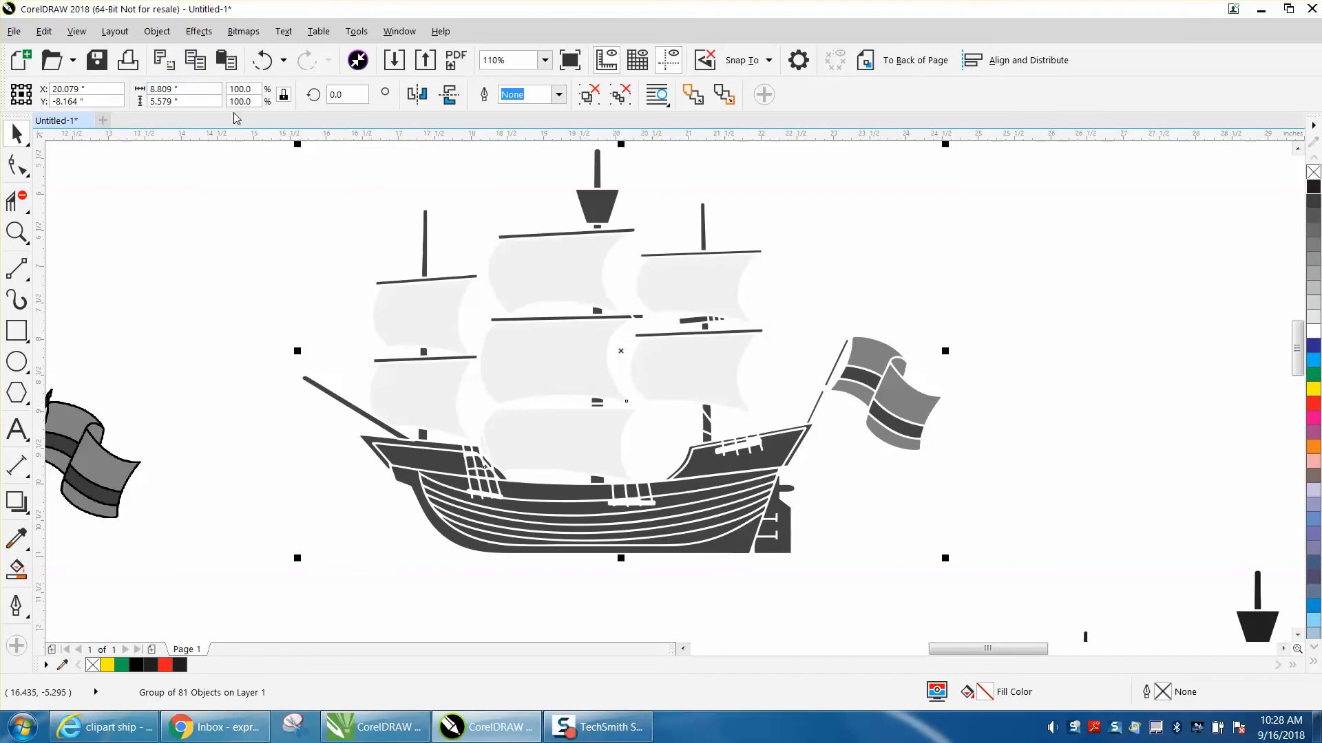
left_click(157, 33)
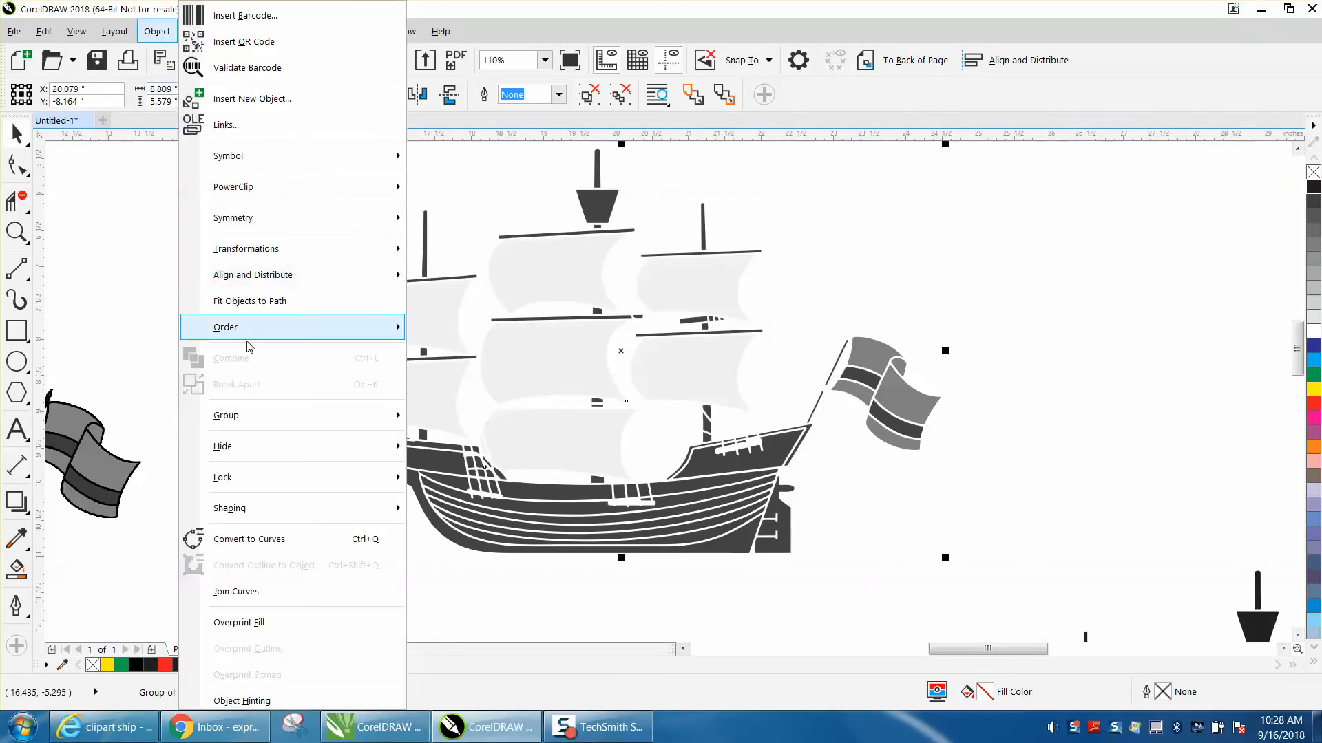
mouse_move(252, 421)
left_click(482, 441)
Try pulling the upper sail of the bow mast away from the traced ship, and undo the move.
left_click(386, 281)
left_click_drag(419, 304, 229, 269)
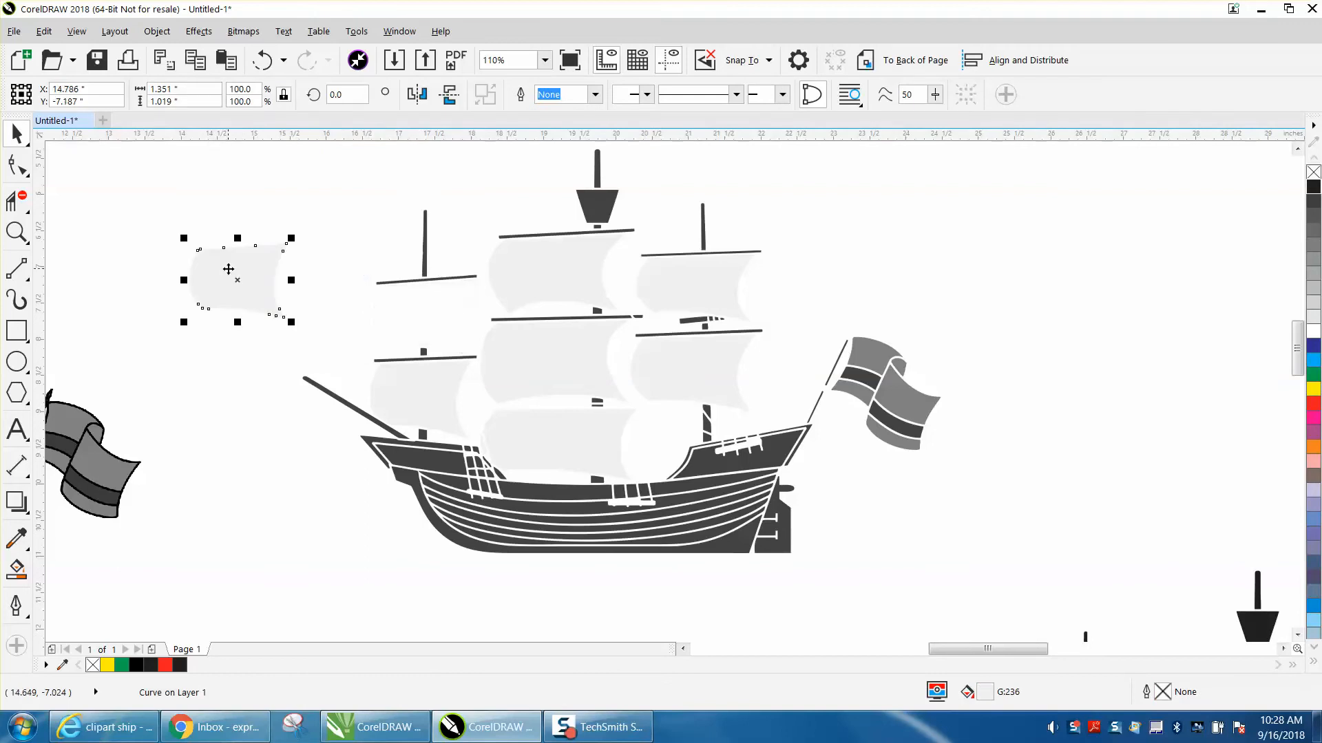
left_click(264, 61)
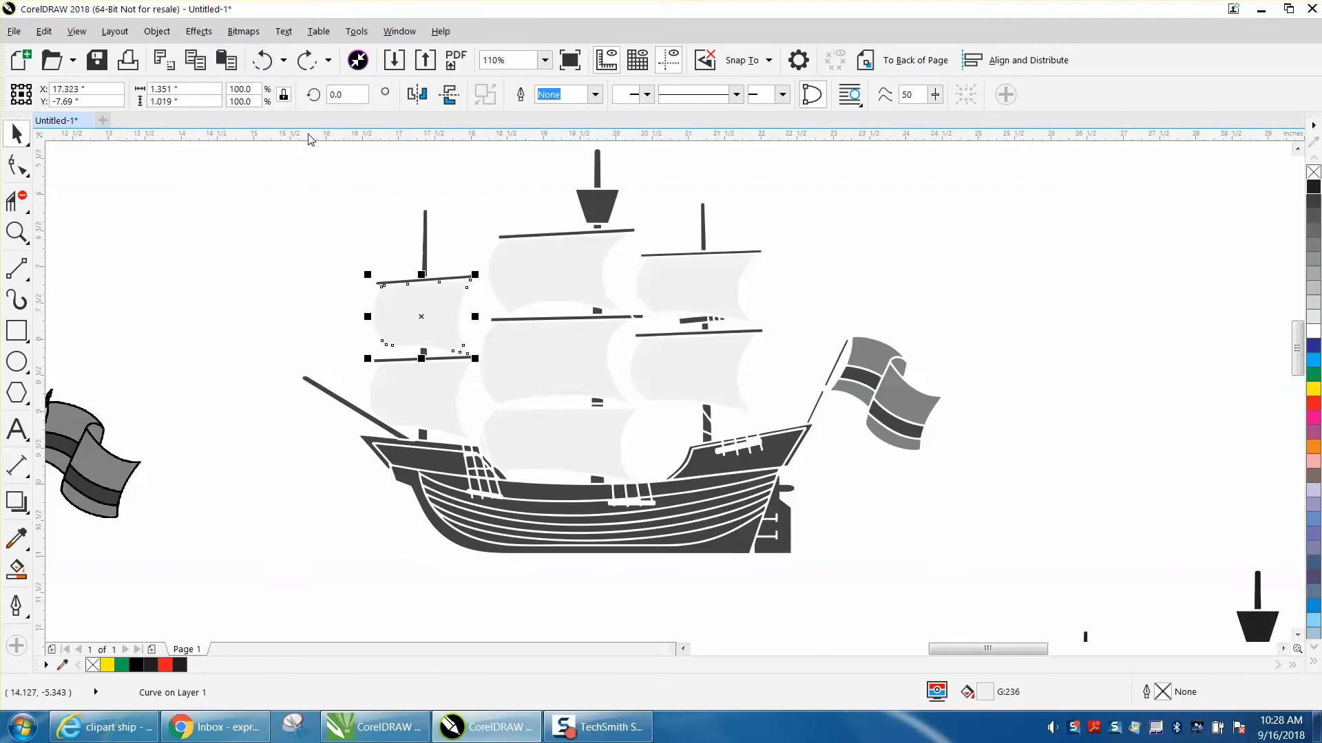
Select all seven sails of the traced ship, remove their fill and give them a black hairline outline.
left_click(423, 391, "shift")
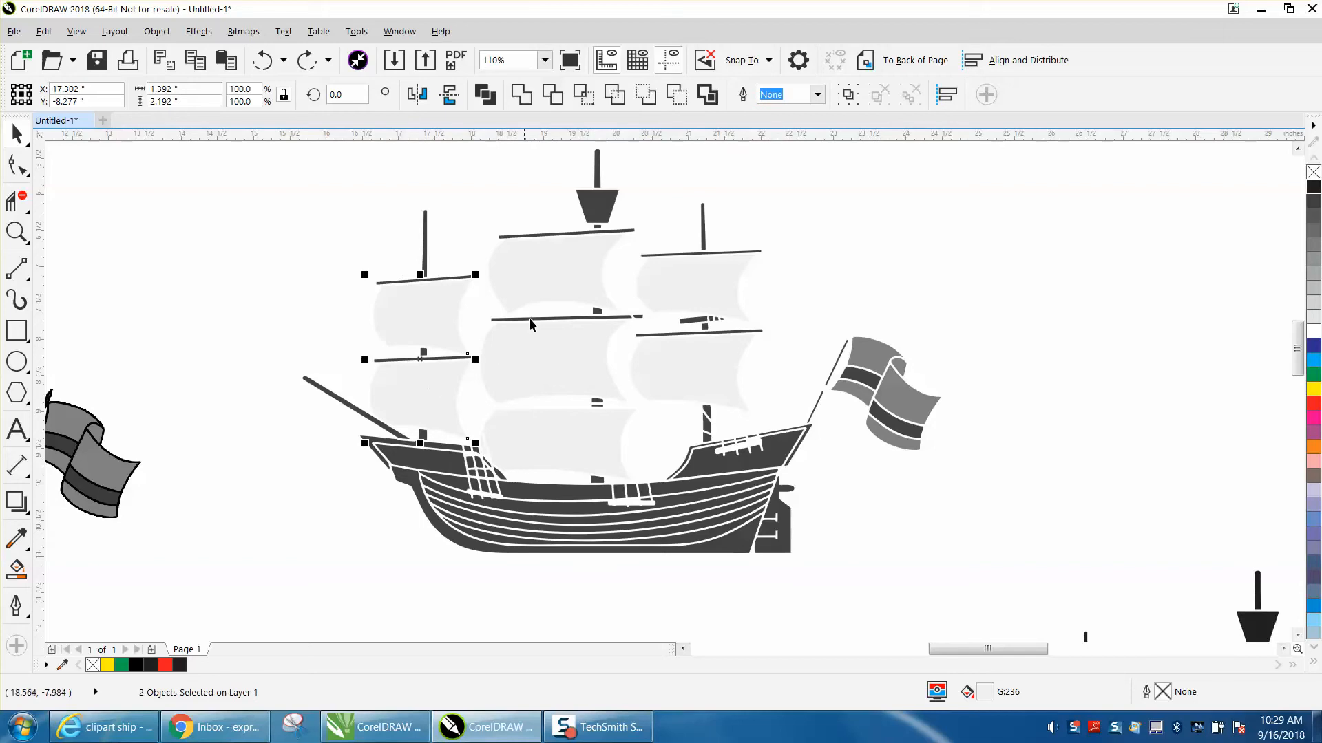
left_click(540, 281, "shift")
left_click(548, 428, "shift")
left_click(704, 400, "shift")
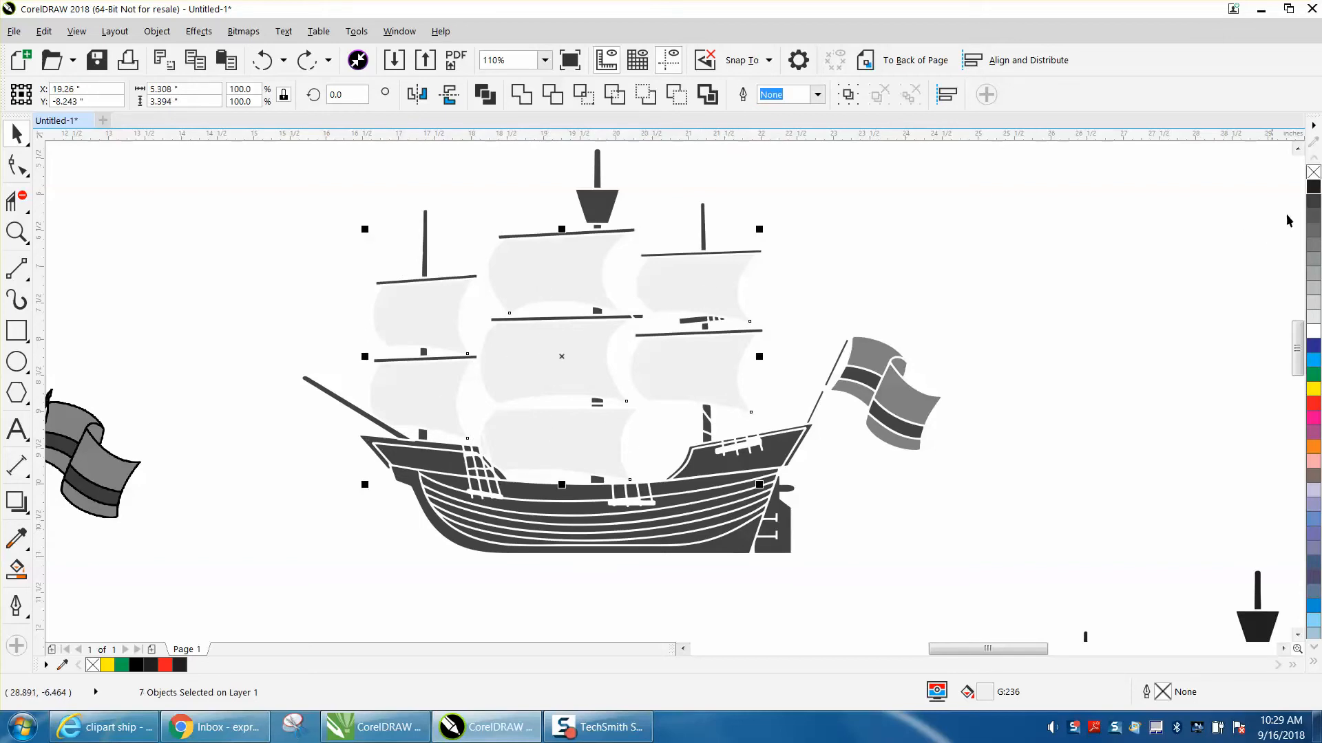
left_click(1314, 173)
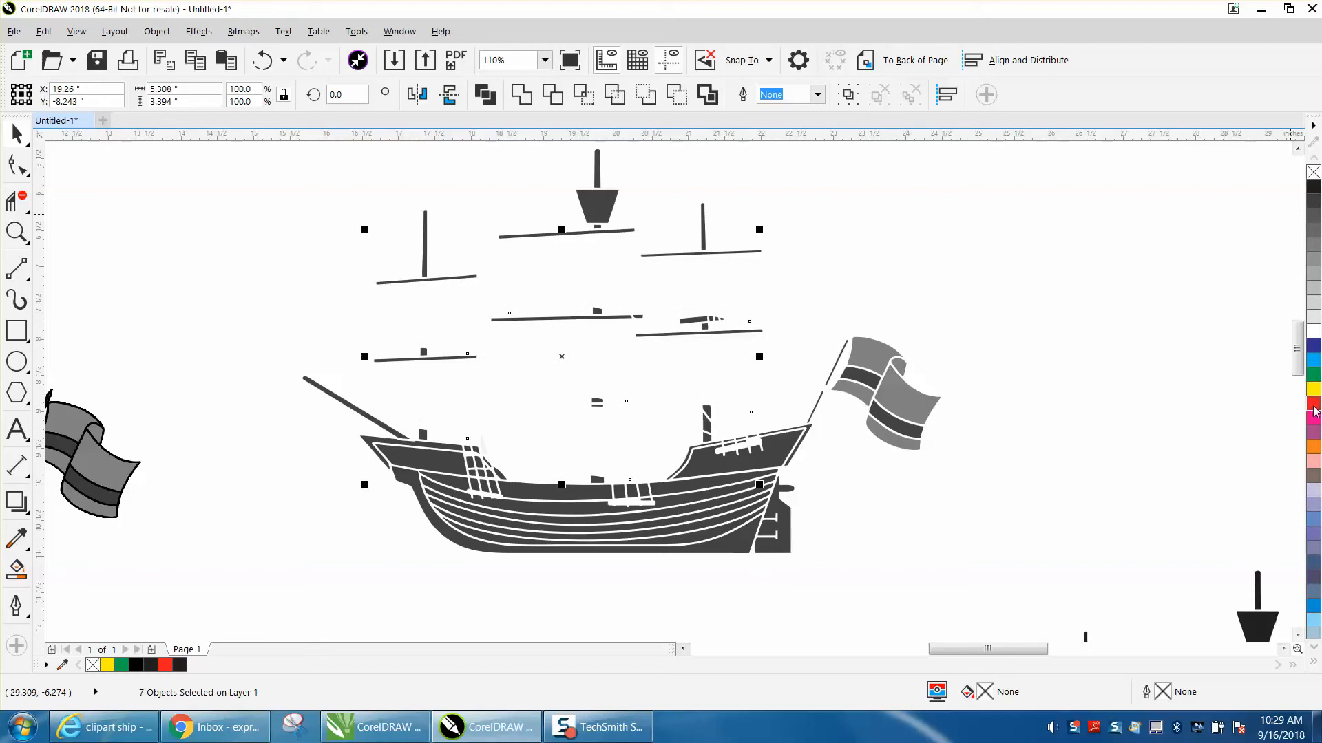
right_click(1316, 191)
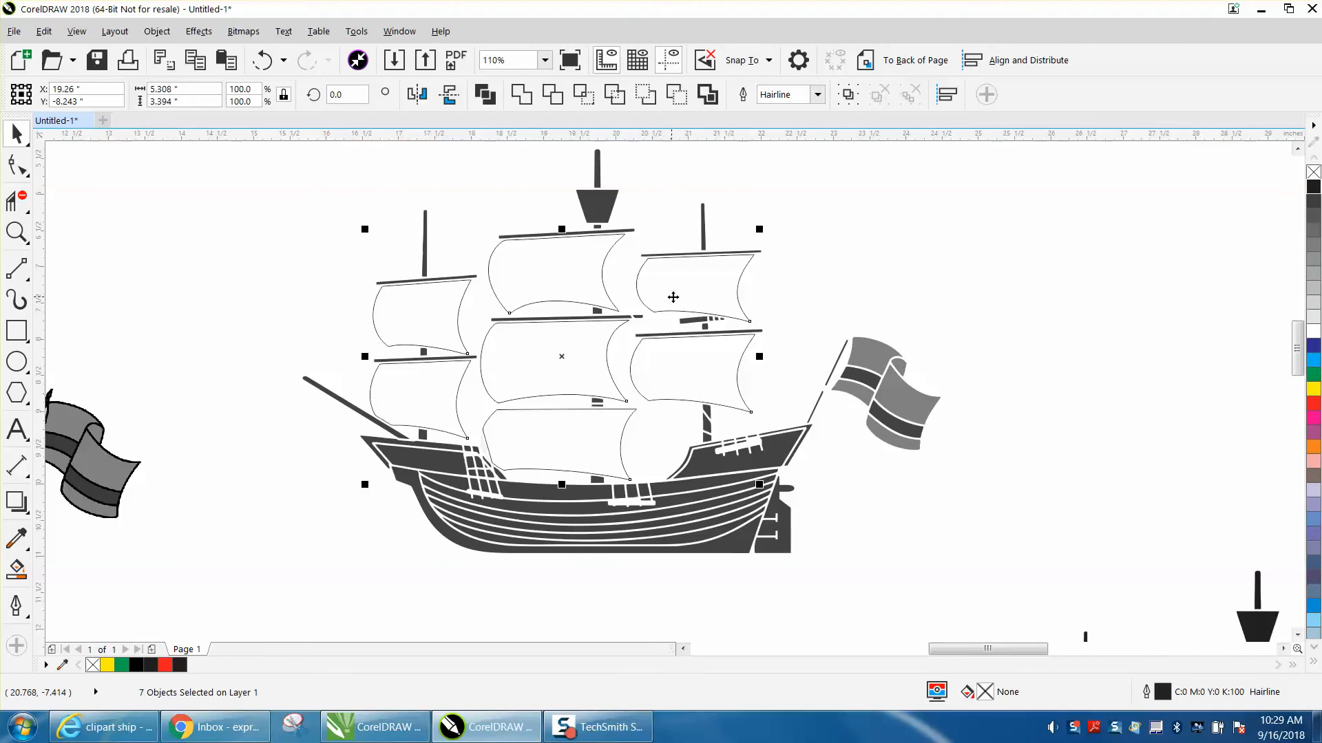
Select every object of the traced ship, remove all fills and apply a red hairline outline.
scroll(588, 301, "down", 3)
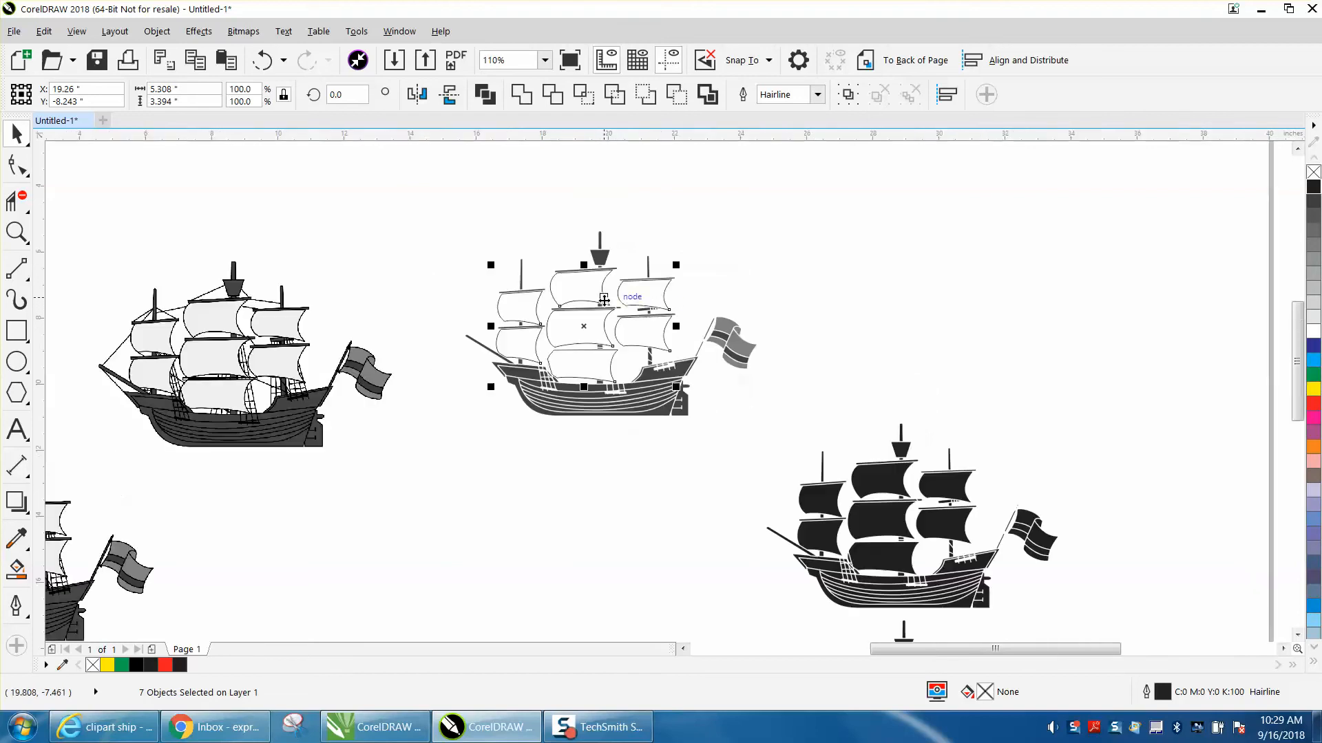
left_click_drag(443, 222, 811, 448)
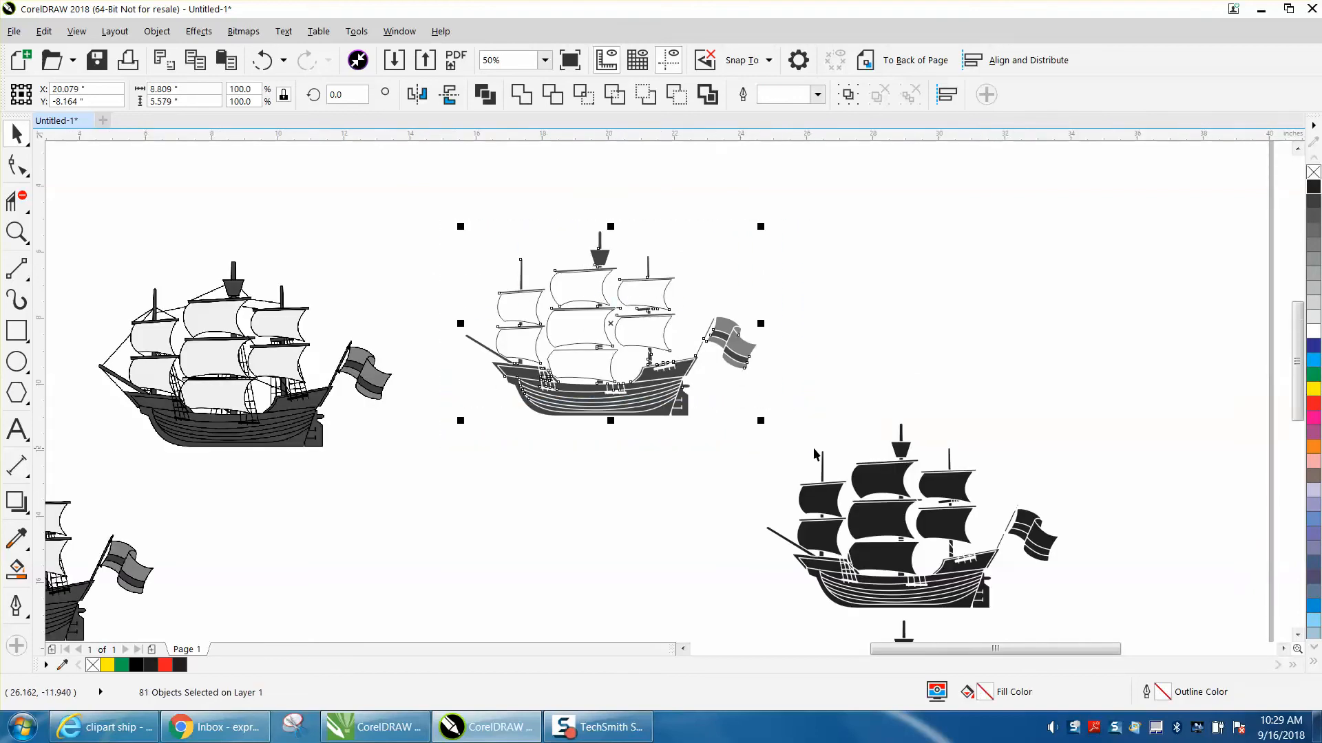
left_click(1313, 172)
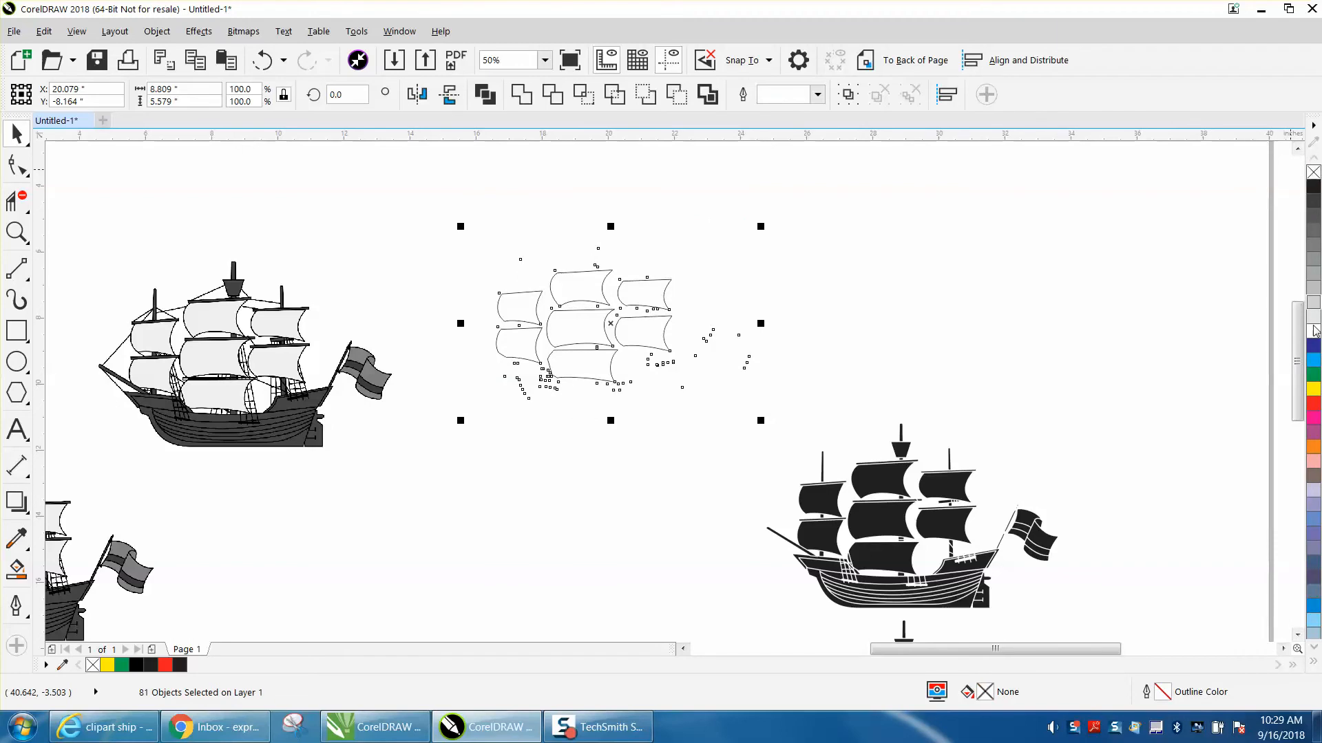
right_click(1310, 405)
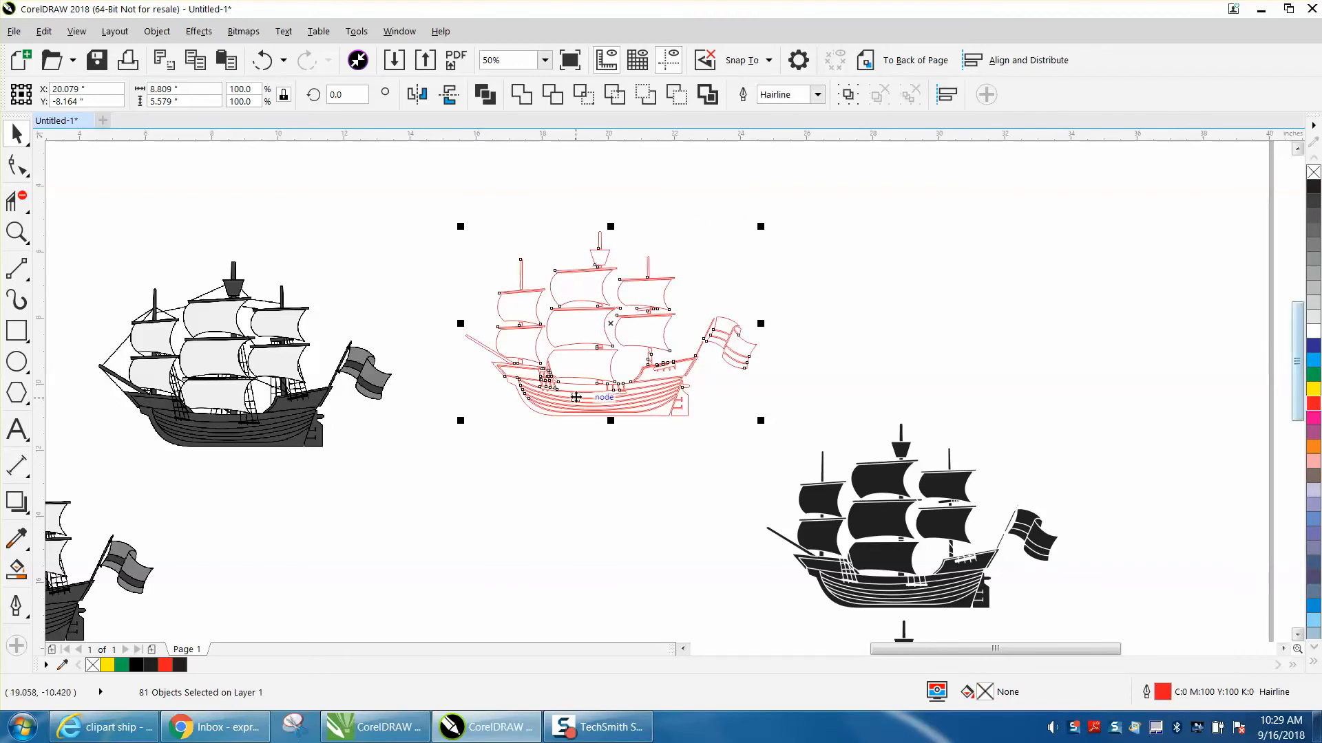
Move the curve node on the hull line just below the bow rigging slightly upward and toward the bow.
left_click(14, 232)
left_click_drag(472, 331, 771, 425)
left_click_drag(206, 330, 457, 514)
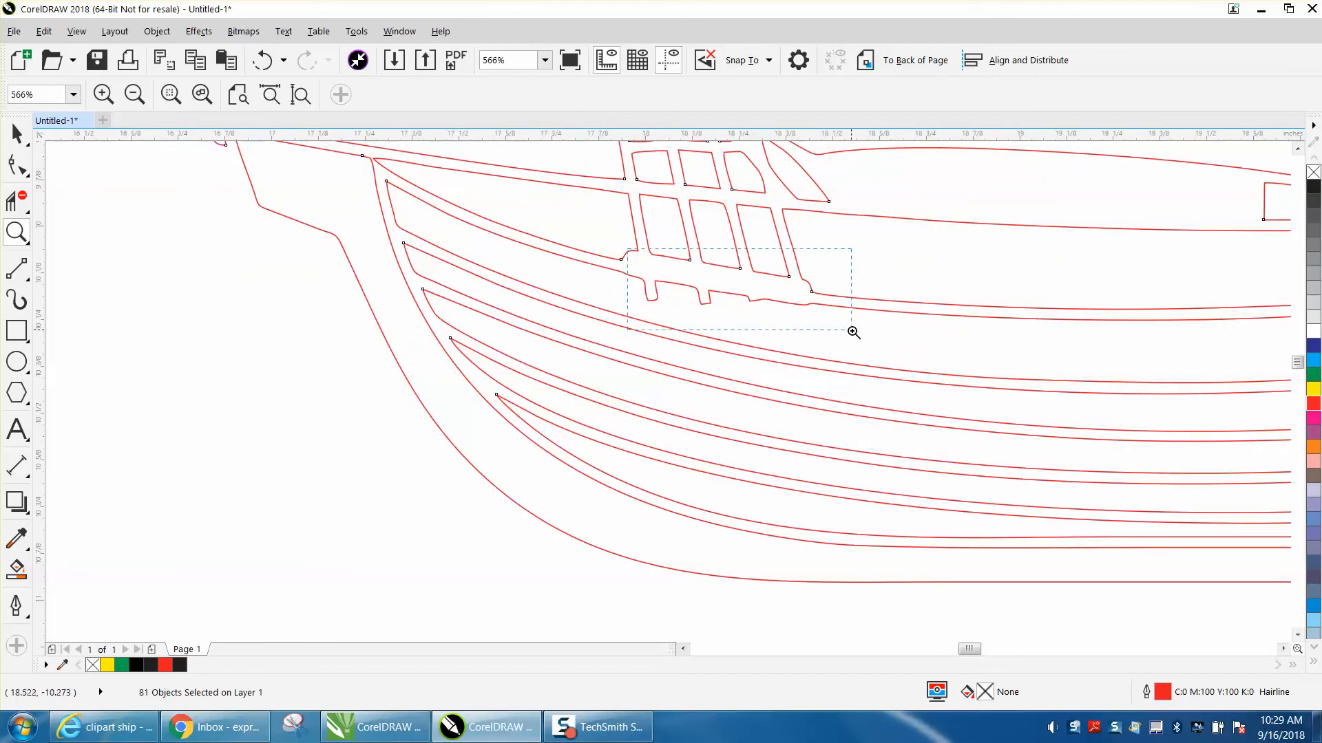
left_click_drag(854, 332, 885, 357)
left_click(16, 165)
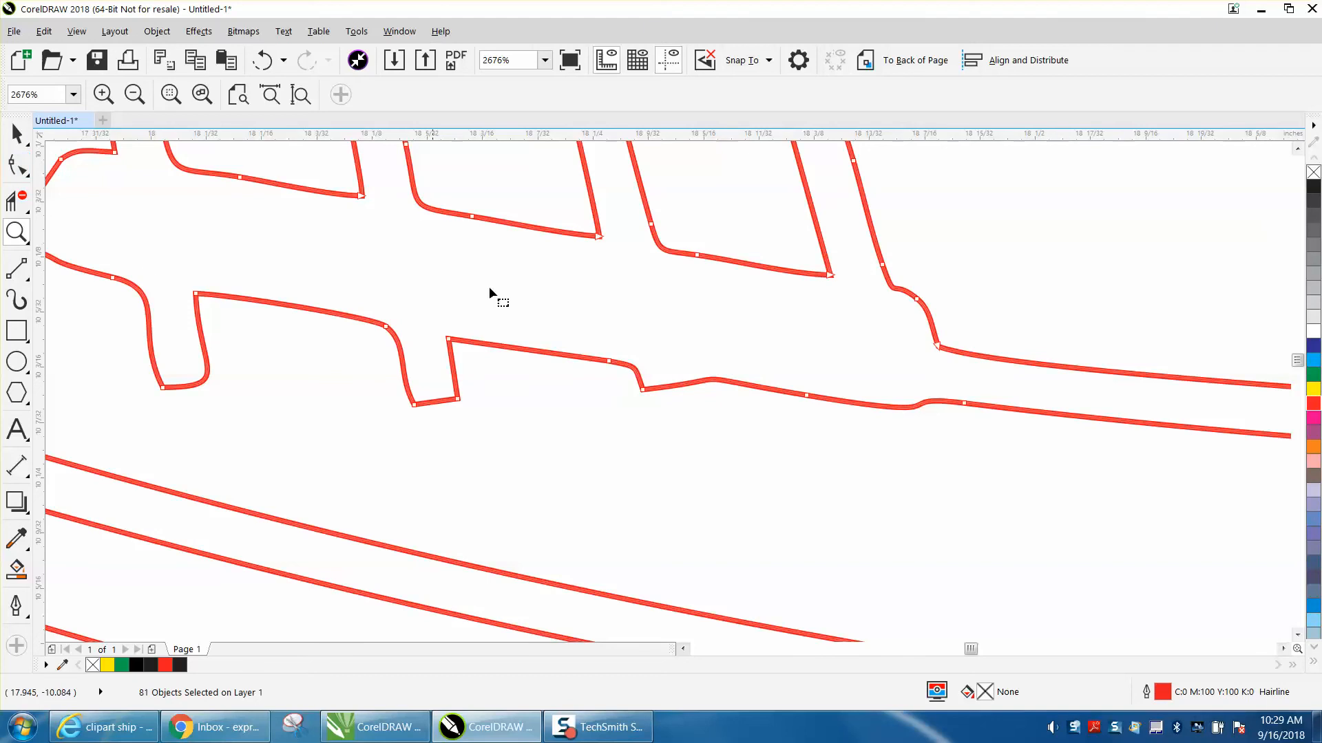
left_click(709, 382)
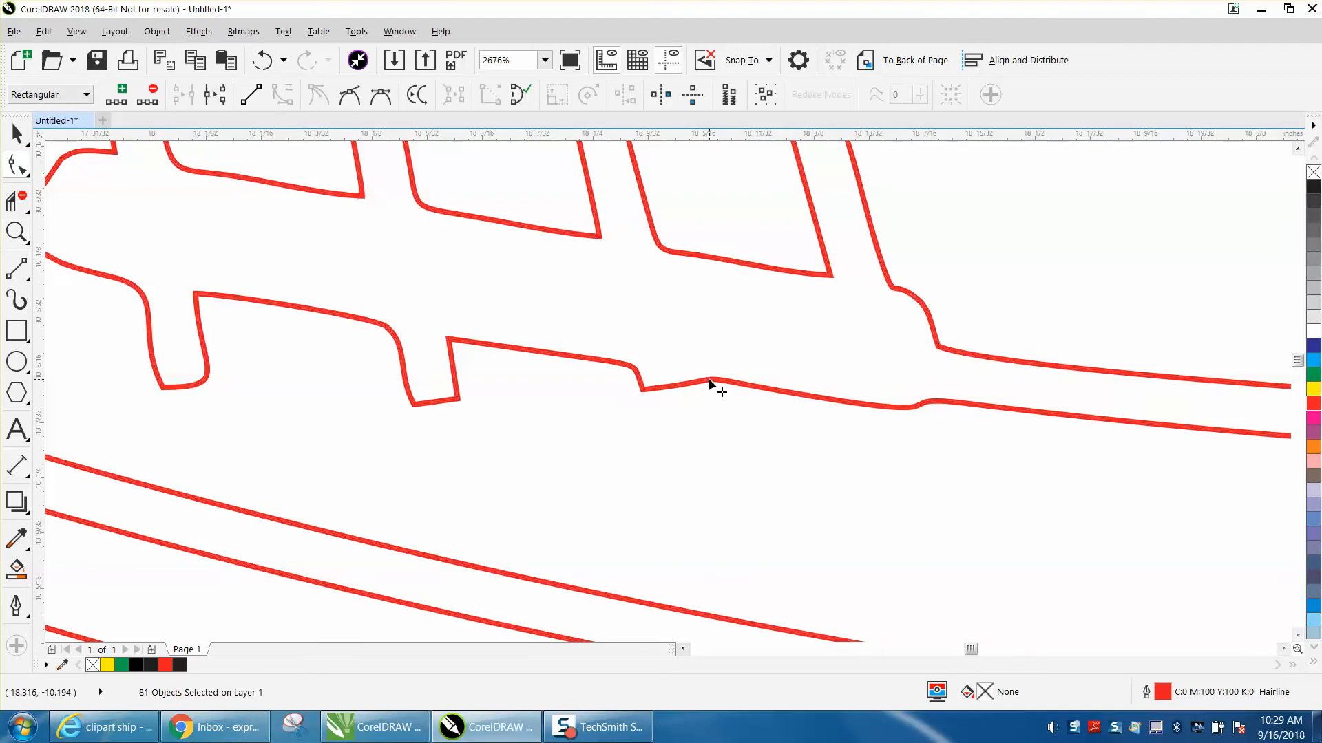
left_click_drag(711, 383, 699, 370)
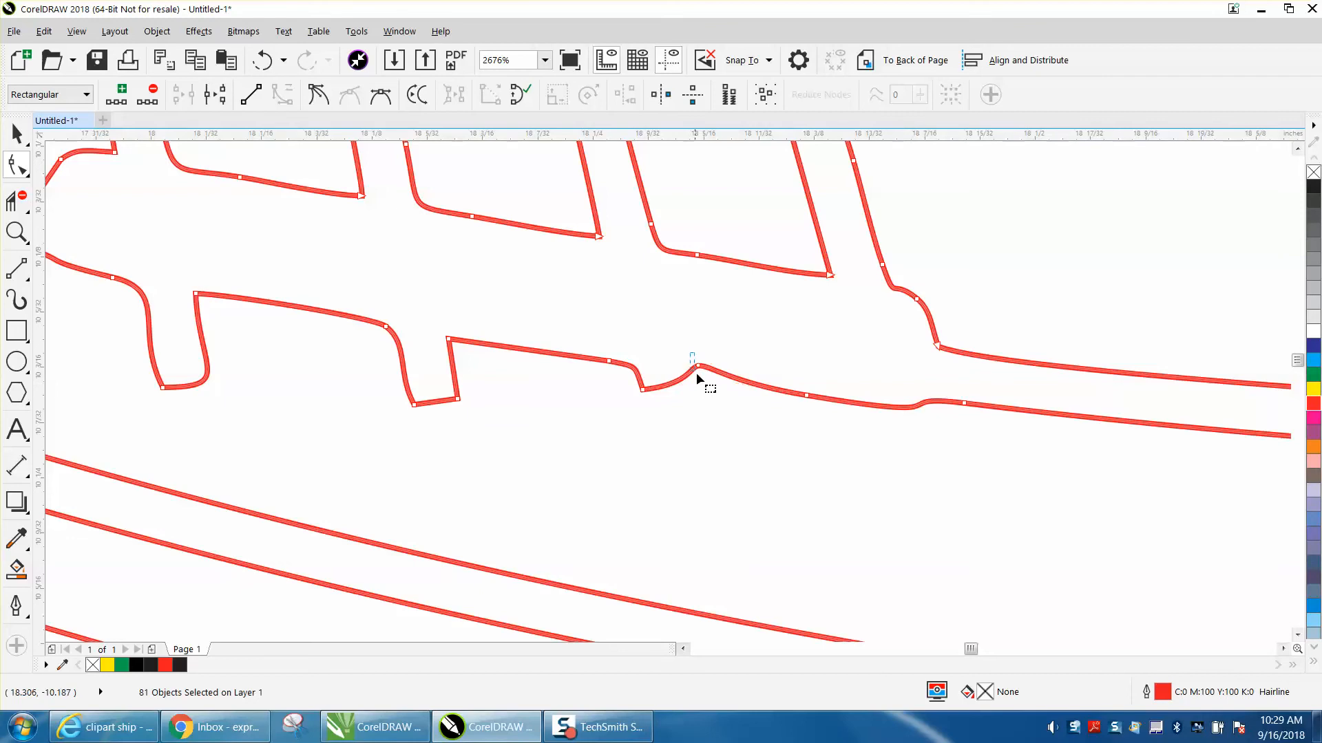
Convert the segments on both sides of the moved node to straight lines and shift the node a little further toward the bow.
right_click(702, 367)
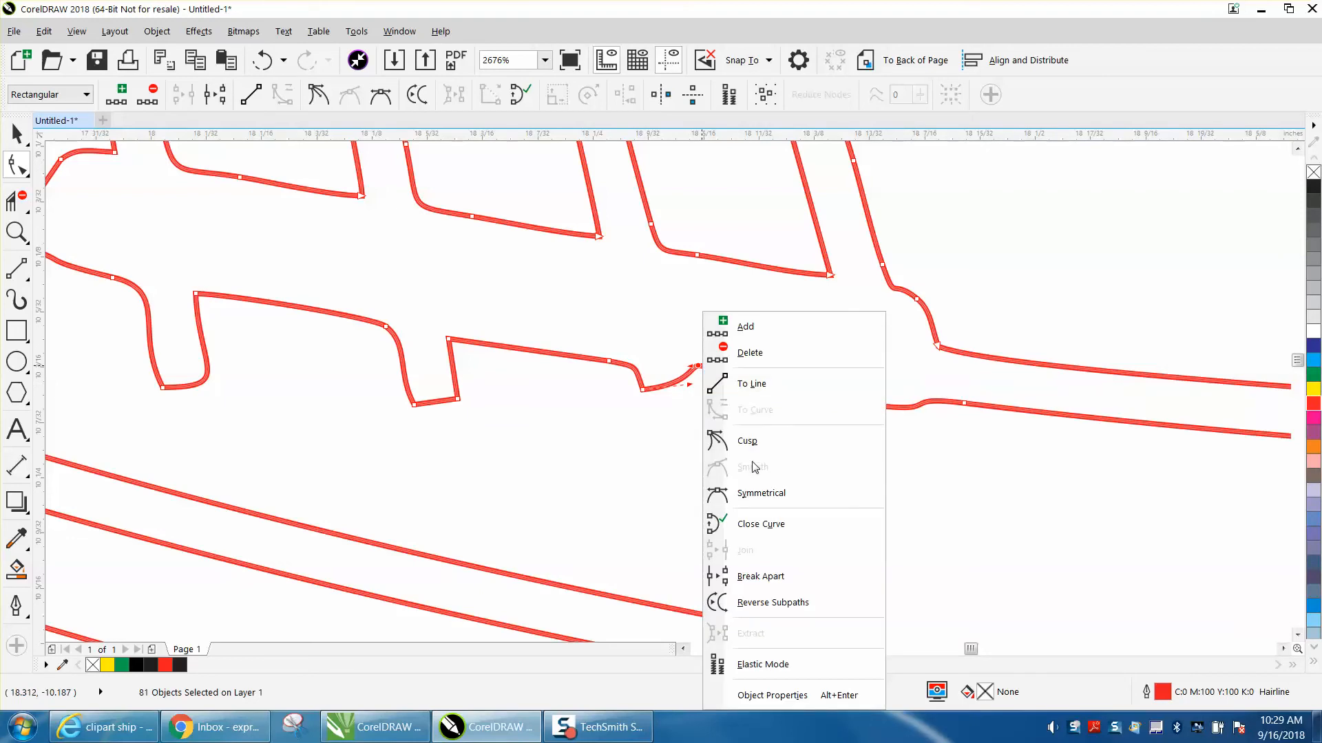
left_click(736, 383)
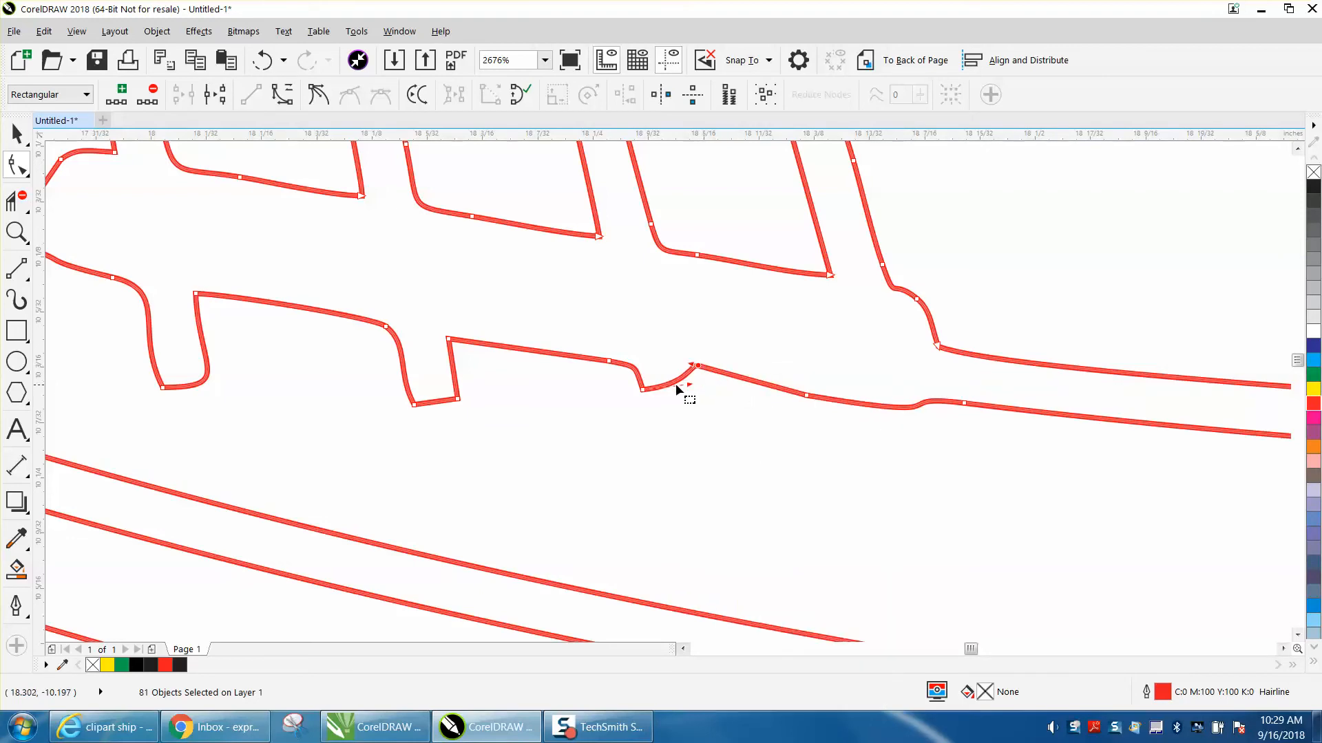
right_click(645, 392)
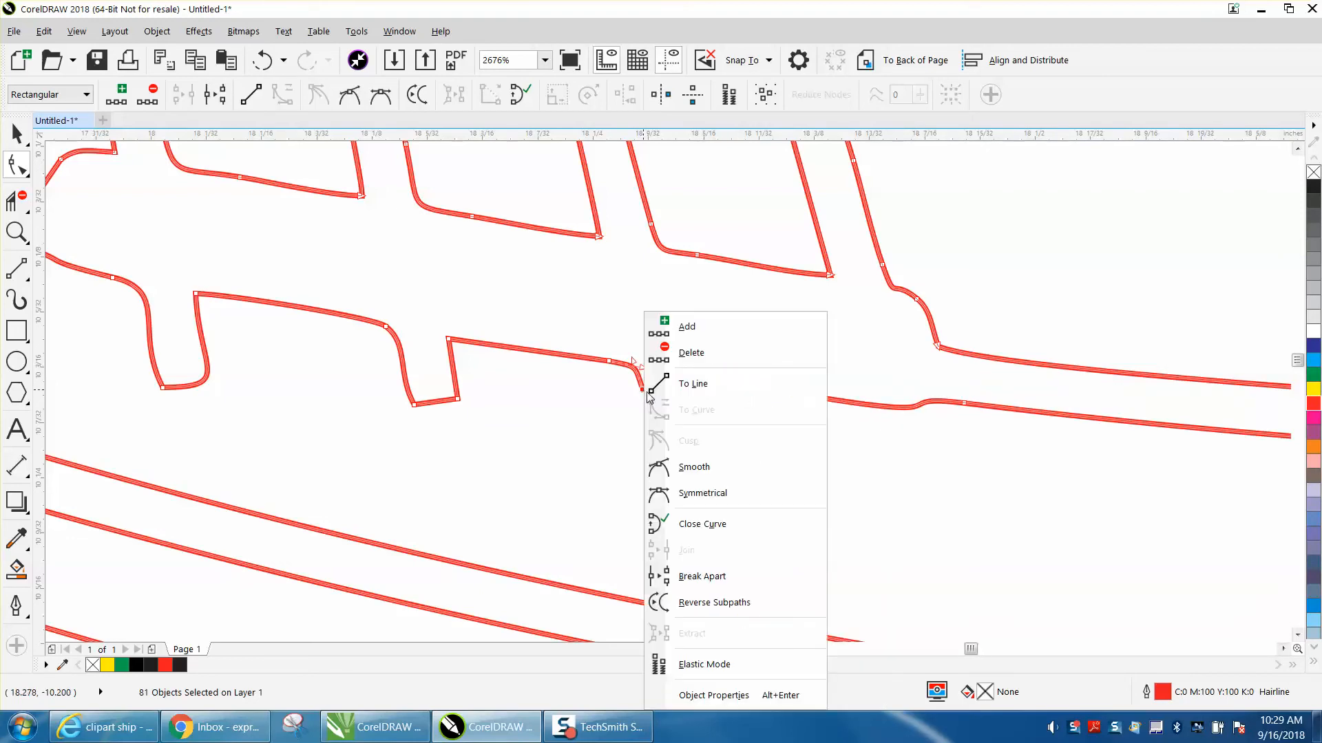
left_click(689, 390)
mouse_move(697, 365)
left_mouse_down()
mouse_move(688, 394)
mouse_move(699, 365)
mouse_move(682, 363)
left_mouse_up()
double_click(703, 391)
Select every object of the red outlined ship, fill them all with black and remove their outlines.
scroll(702, 424, "down", 5)
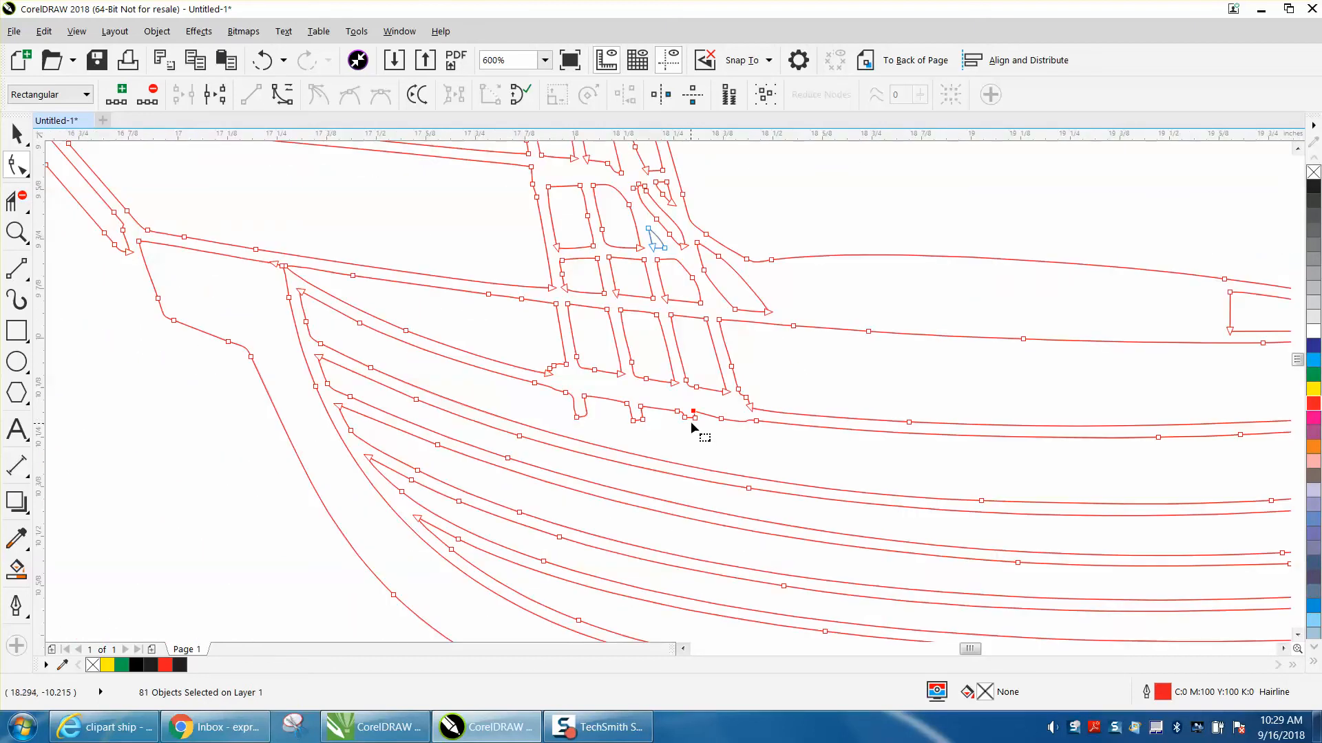
scroll(663, 412, "down", 4)
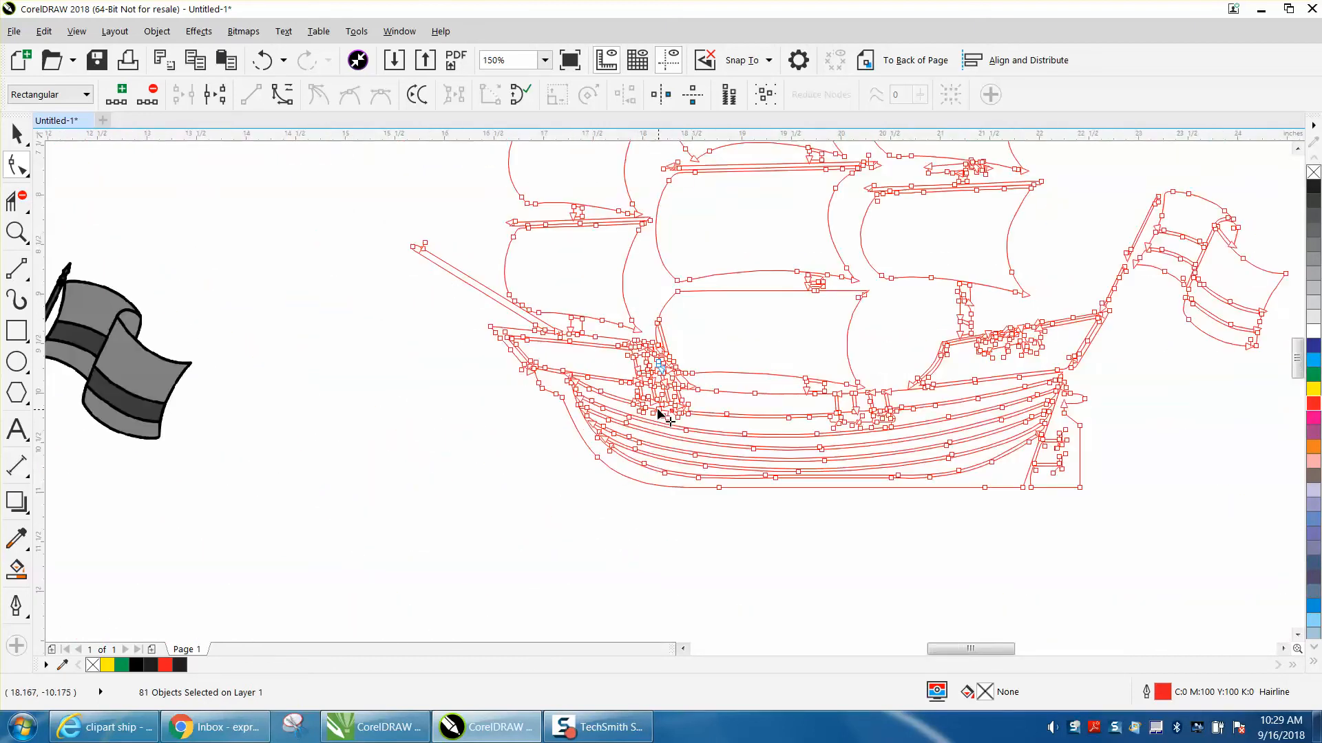
scroll(663, 413, "down", 1)
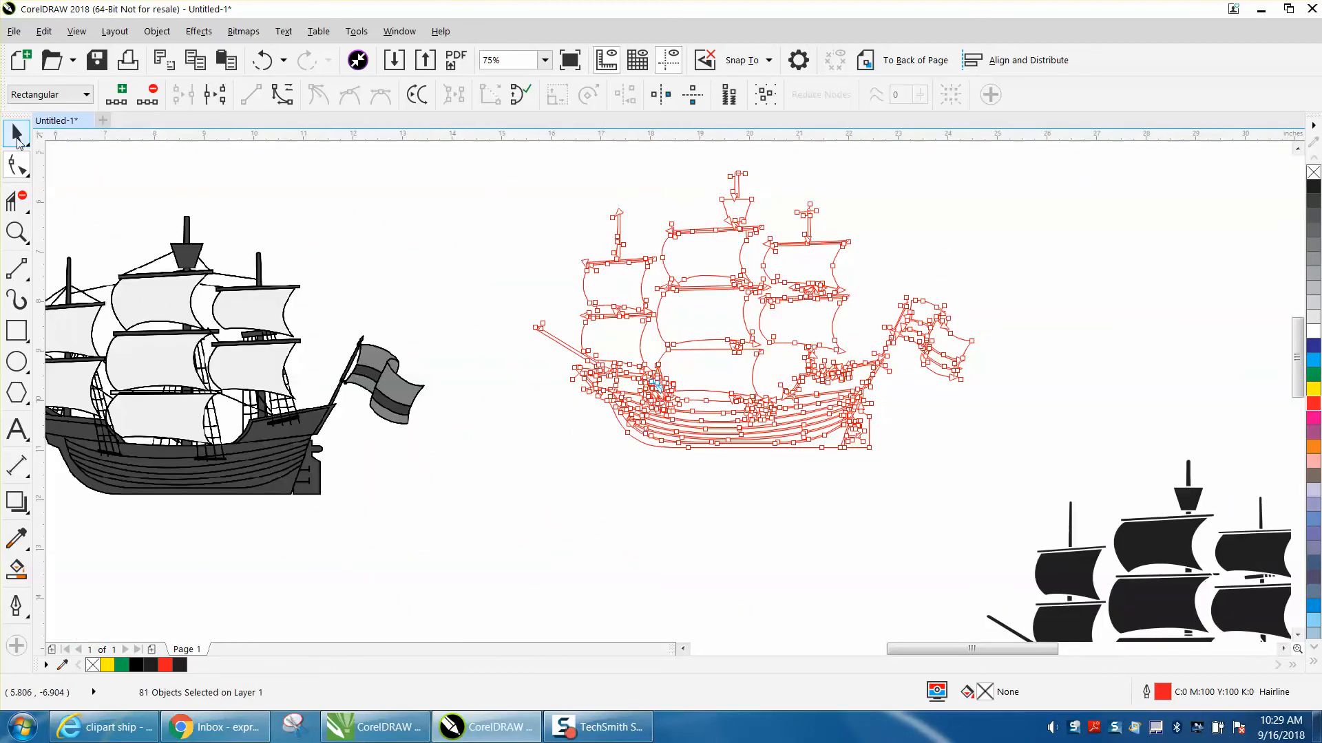
key("space")
left_click_drag(493, 165, 1019, 502)
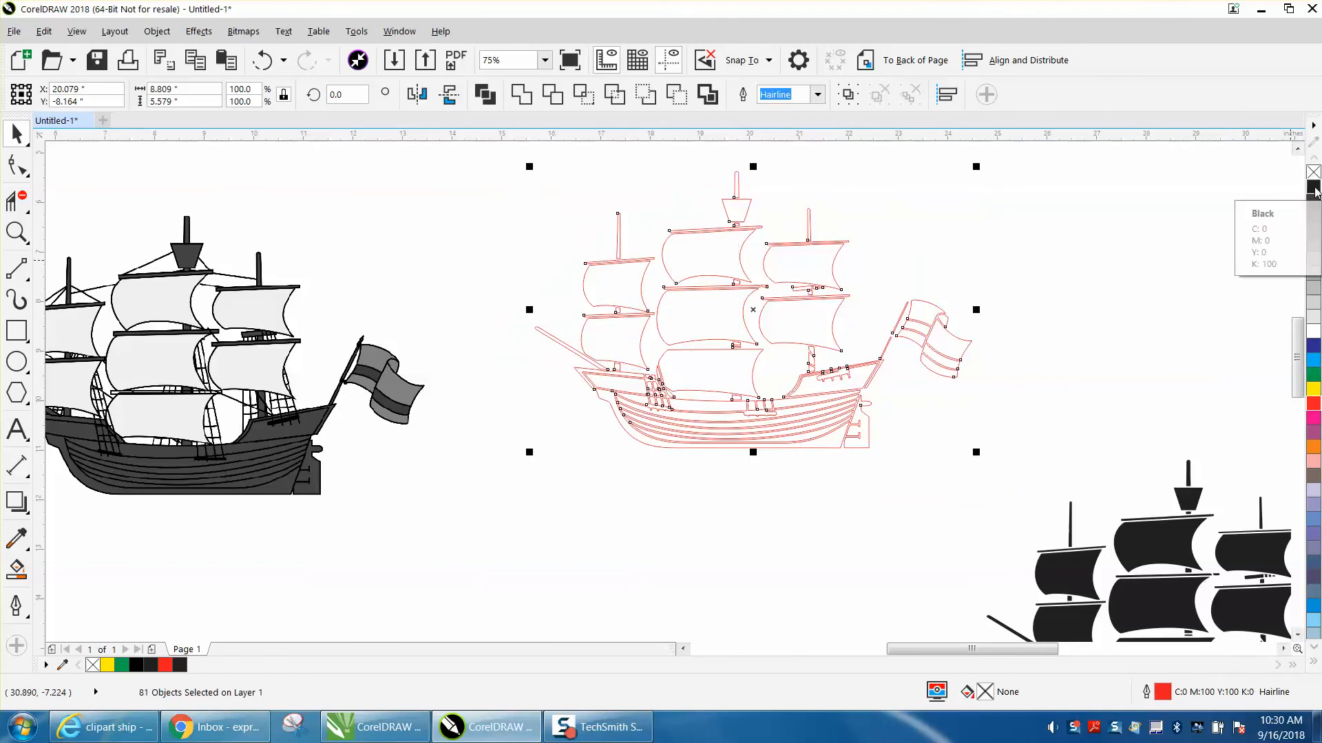
left_click(1313, 188)
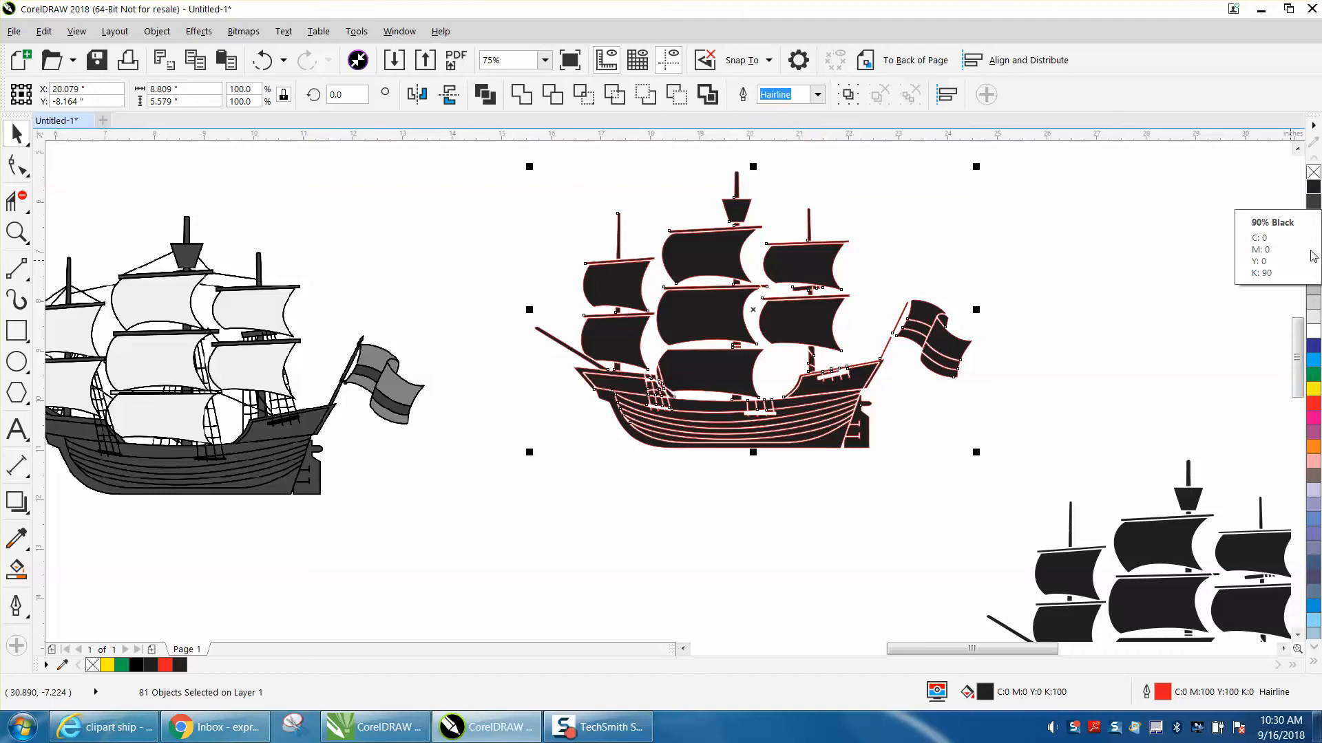
right_click(1314, 172)
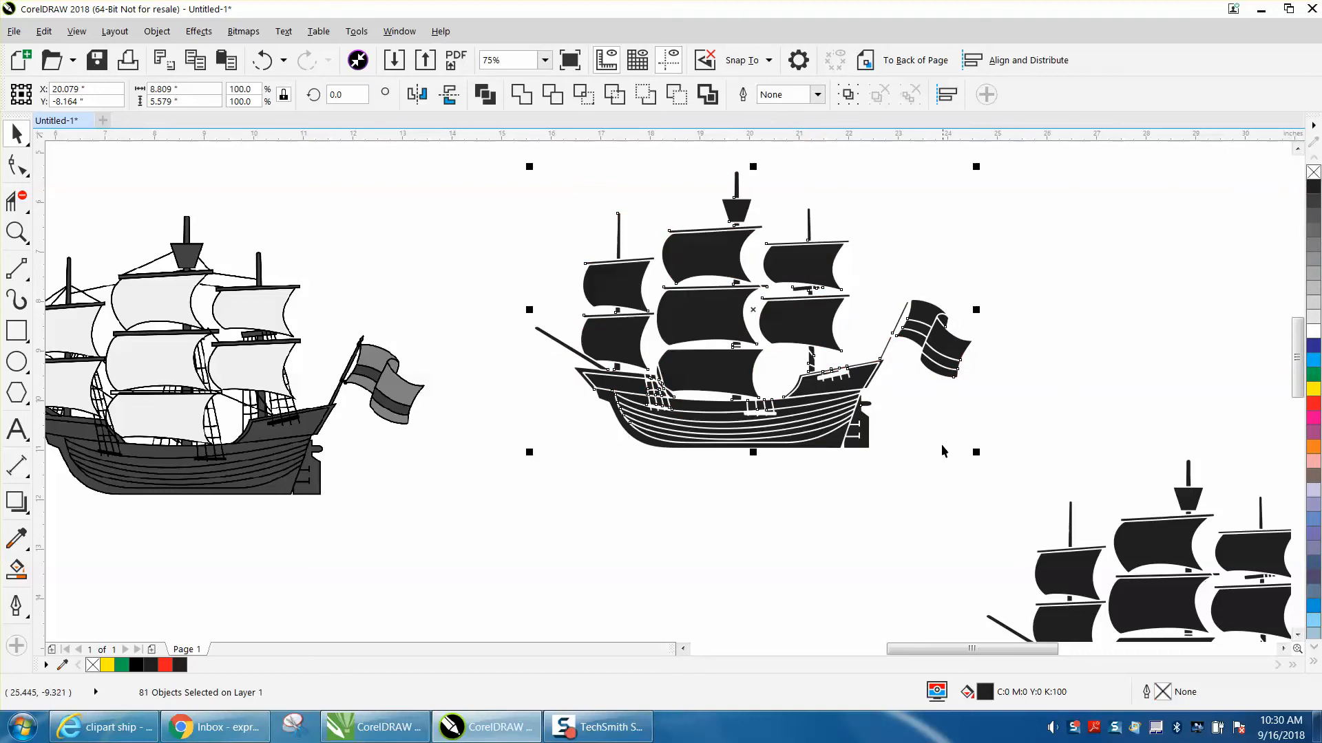
Place a copy of the black-filled ship beside it, above the other black ship, and deselect it.
left_click(16, 233)
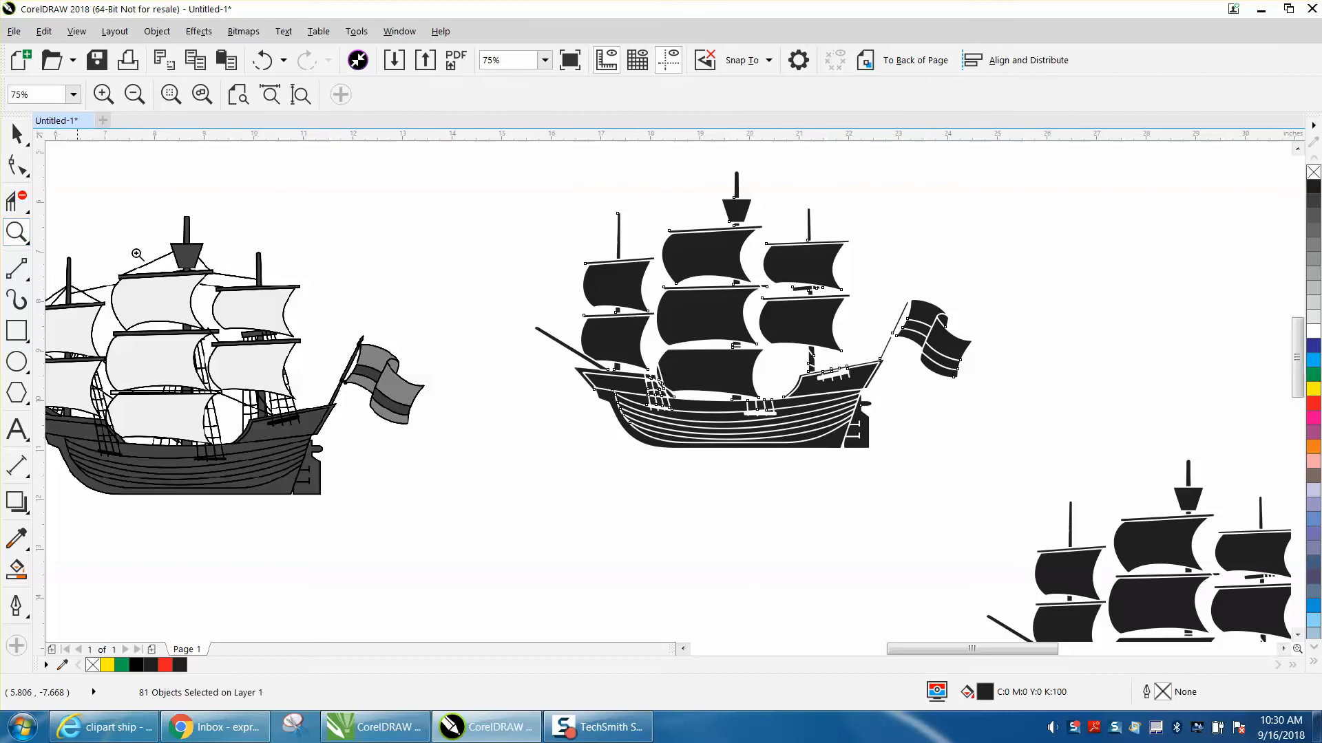
left_click_drag(620, 365, 799, 467)
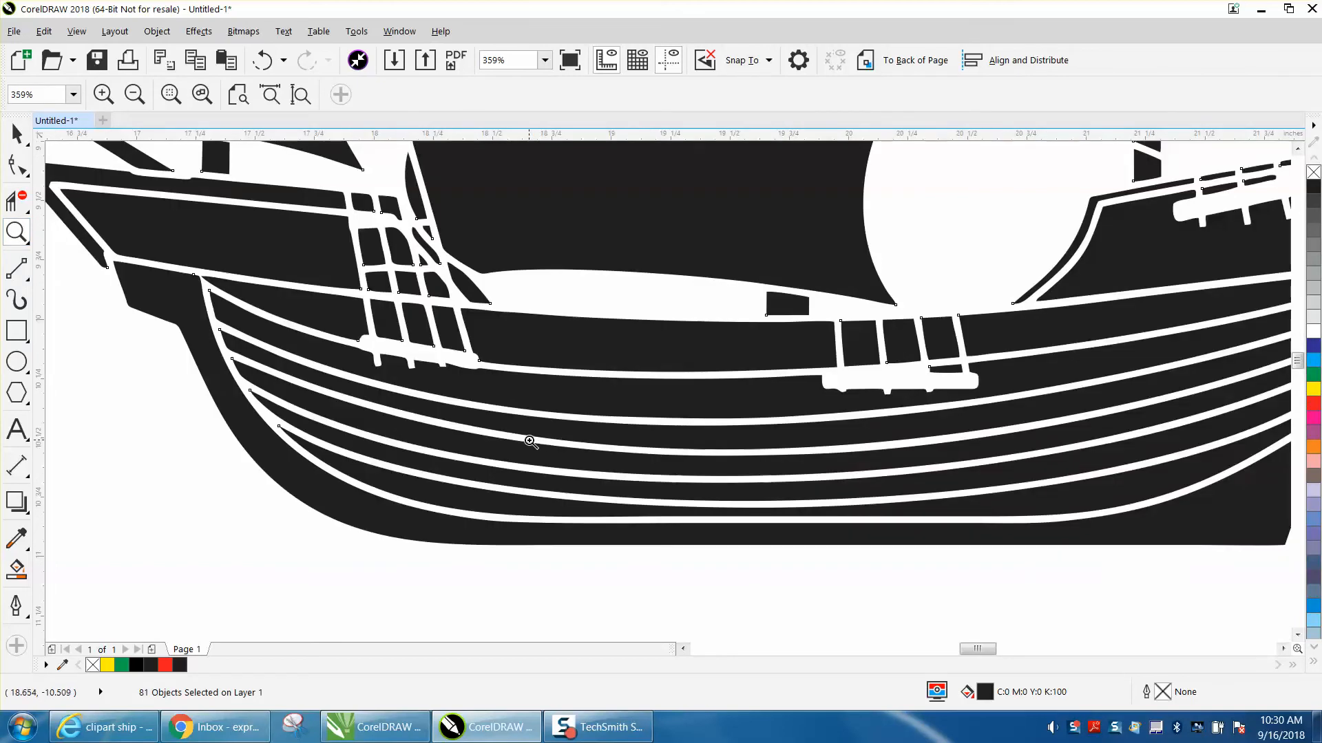
scroll(530, 443, "down", 5)
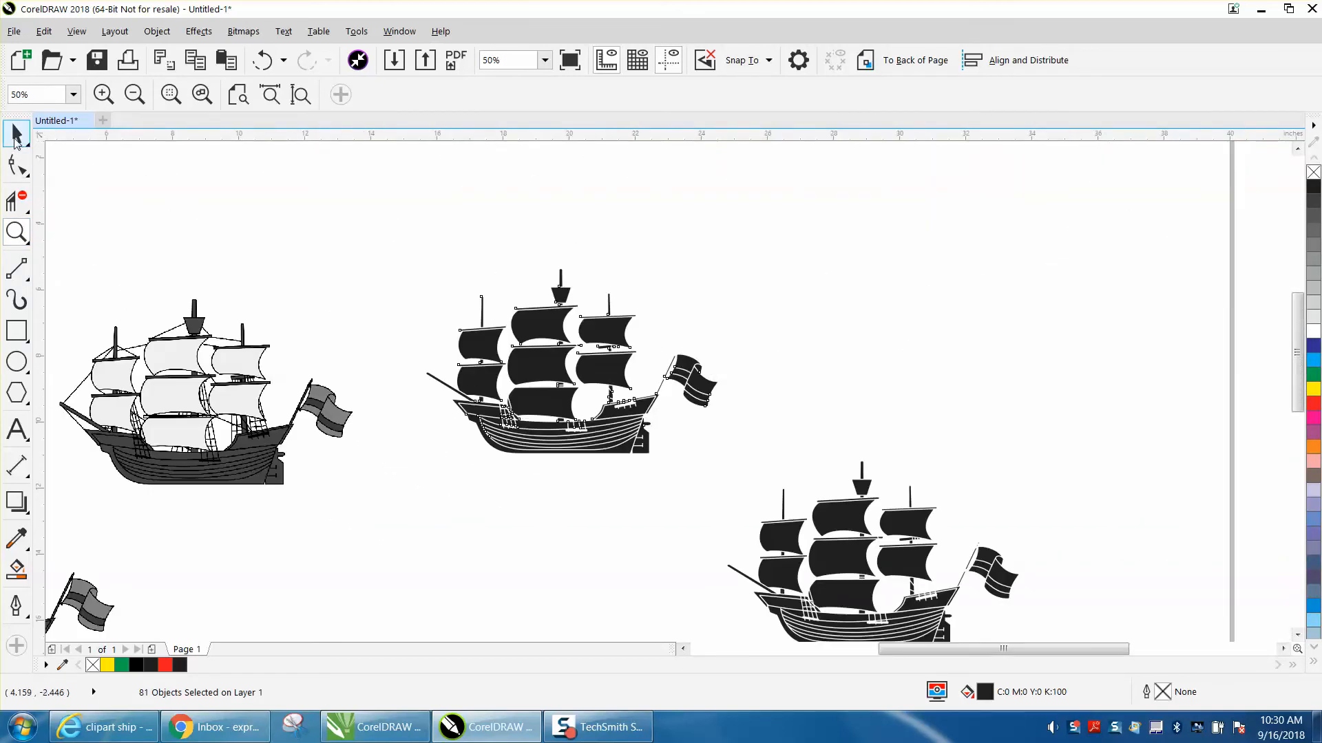
left_click(15, 138)
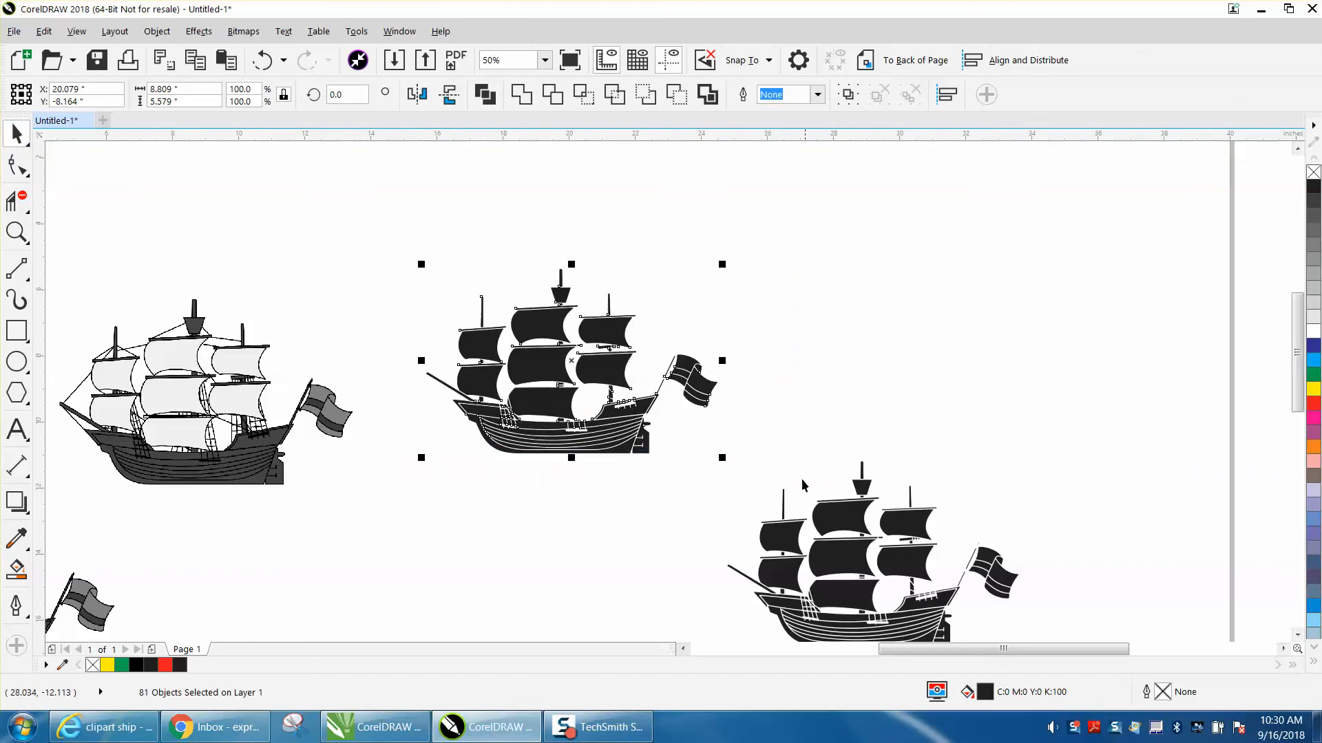
left_click_drag(801, 372, 928, 359)
left_click(1056, 298)
Select all seven sails of the copied ship, remove their fill and give them a black outline.
left_click(803, 316)
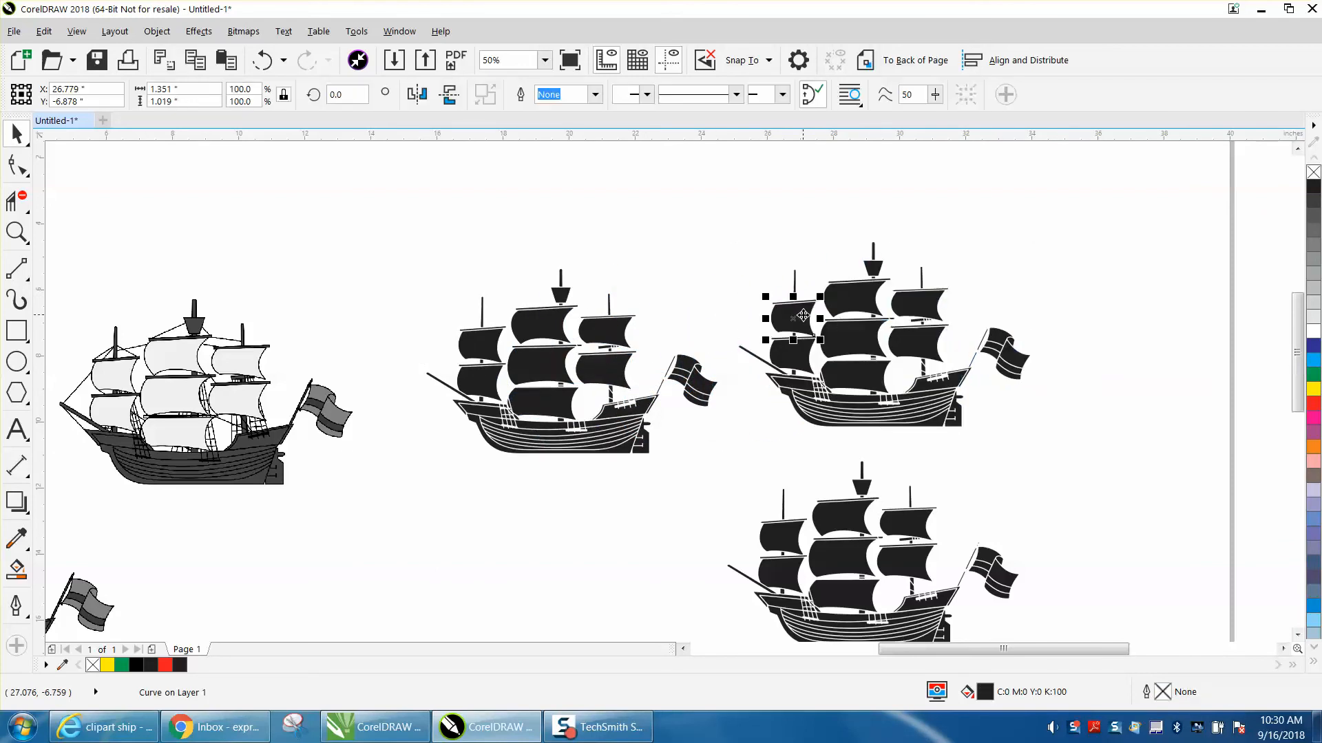
left_click(791, 371, "shift")
left_click(851, 305, "shift")
left_click(852, 337, "shift")
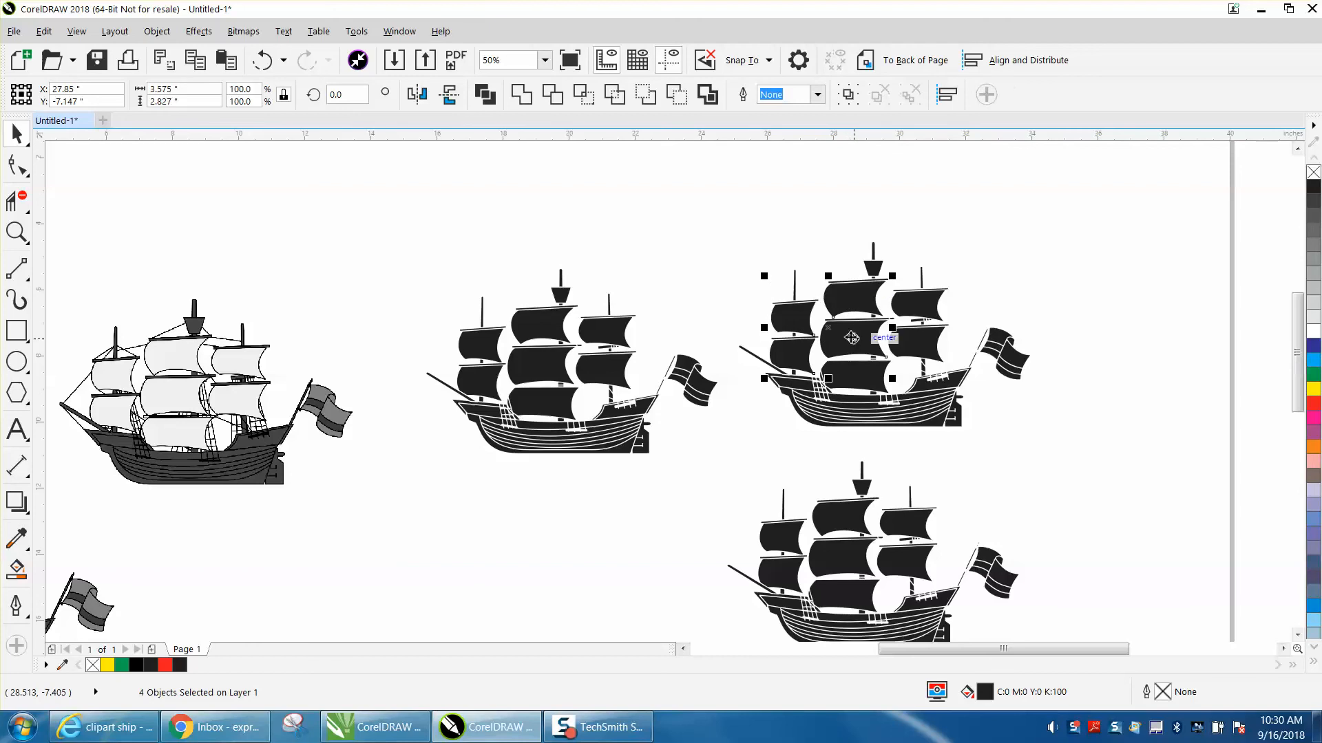
left_click(858, 378, "shift")
left_click(918, 346, "shift")
left_click(919, 308, "shift")
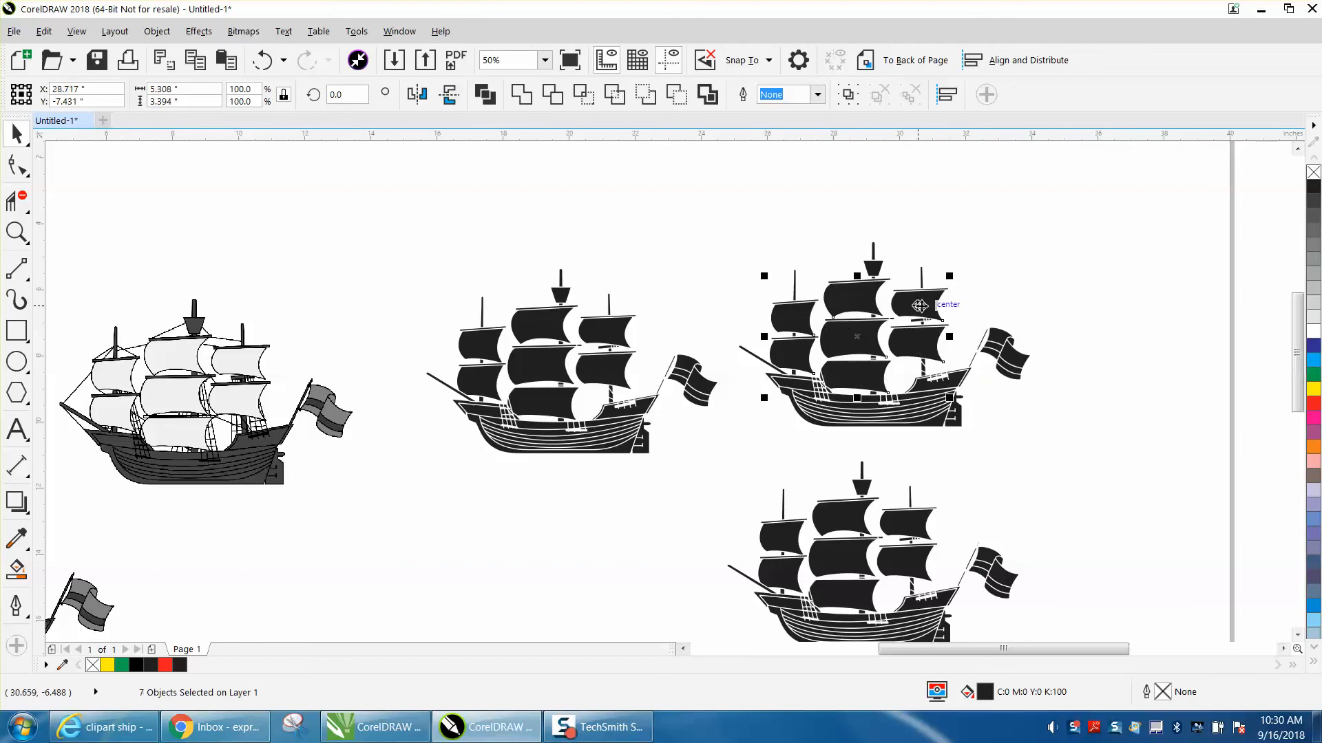
left_click(1313, 173)
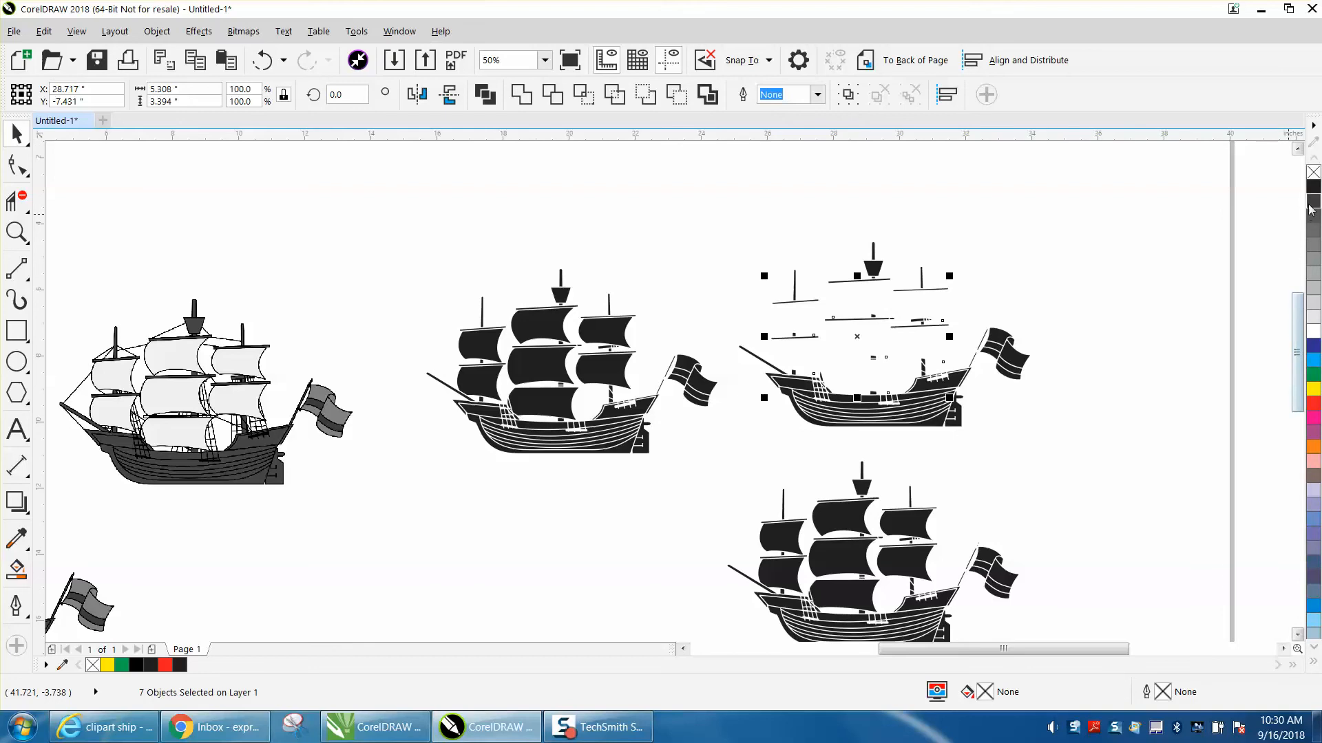
right_click(1314, 187)
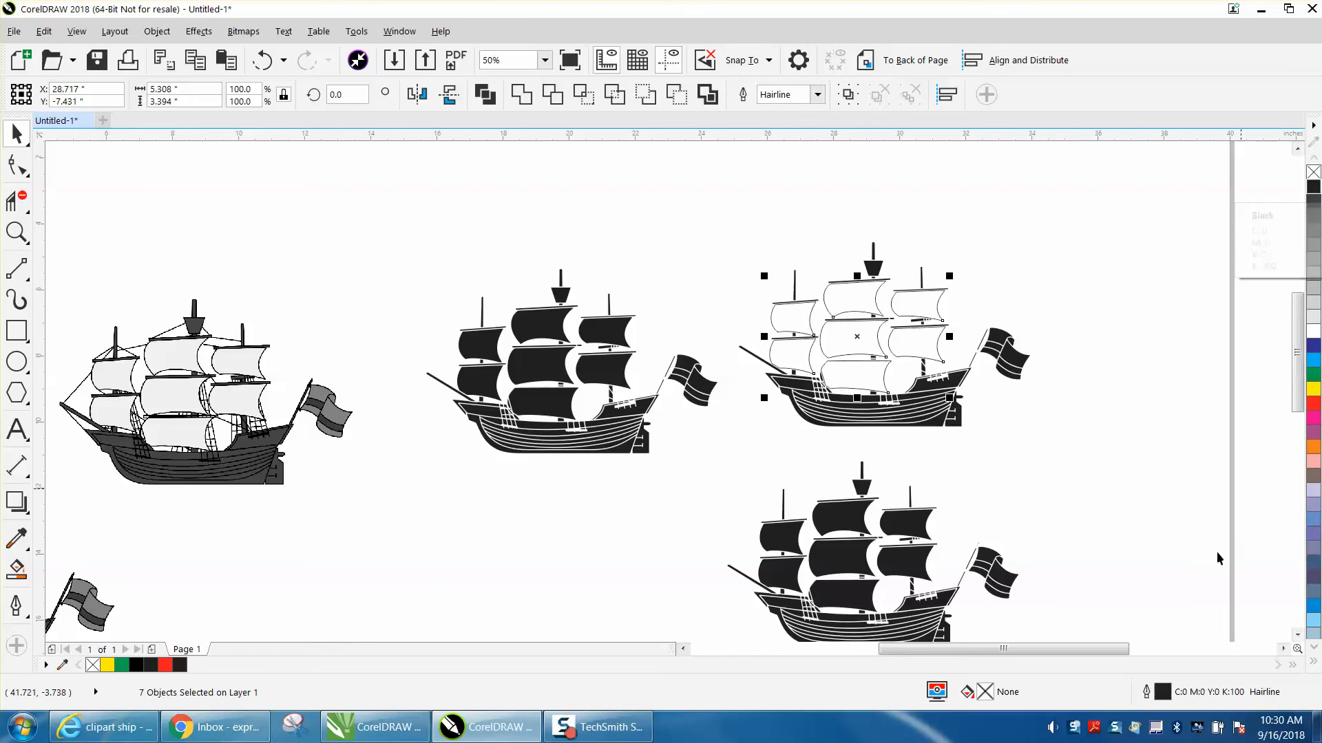
Set the selected sails' outline width to 0.014 in and make the outline scale with the object.
double_click(1162, 693)
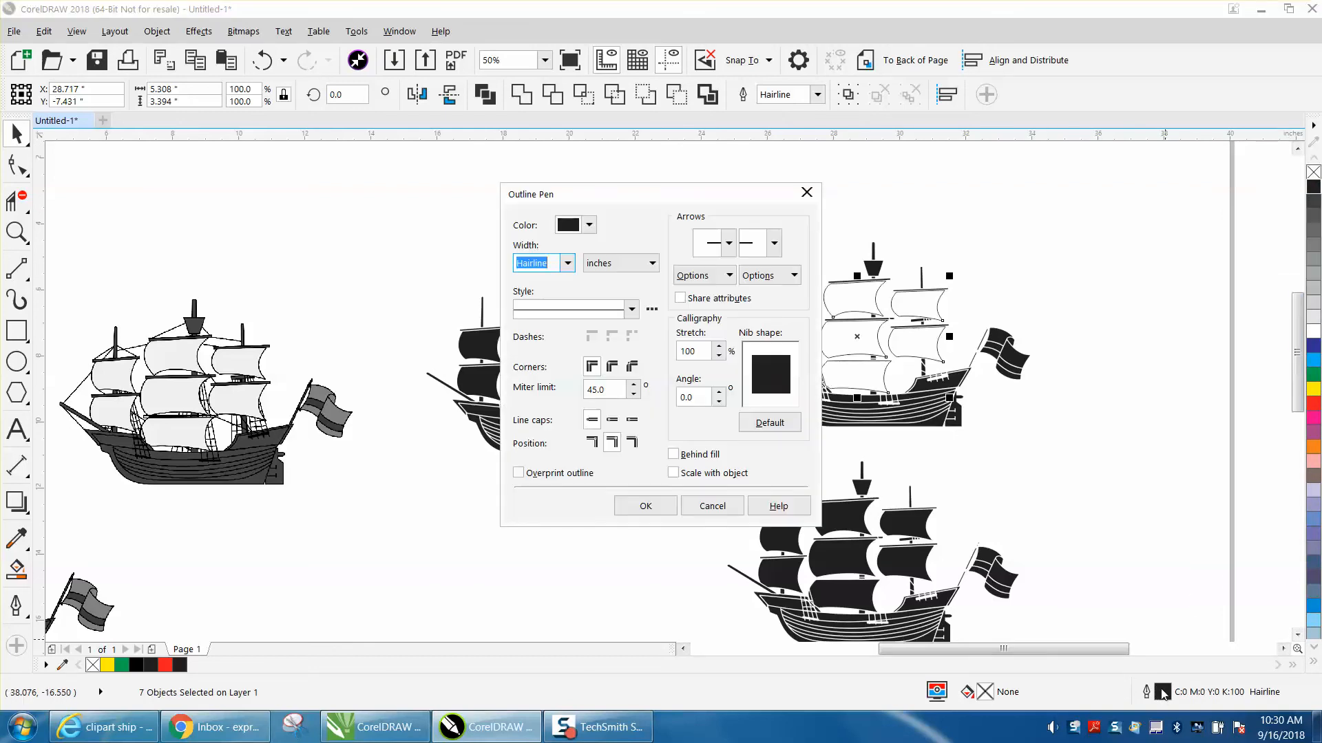
left_click(567, 263)
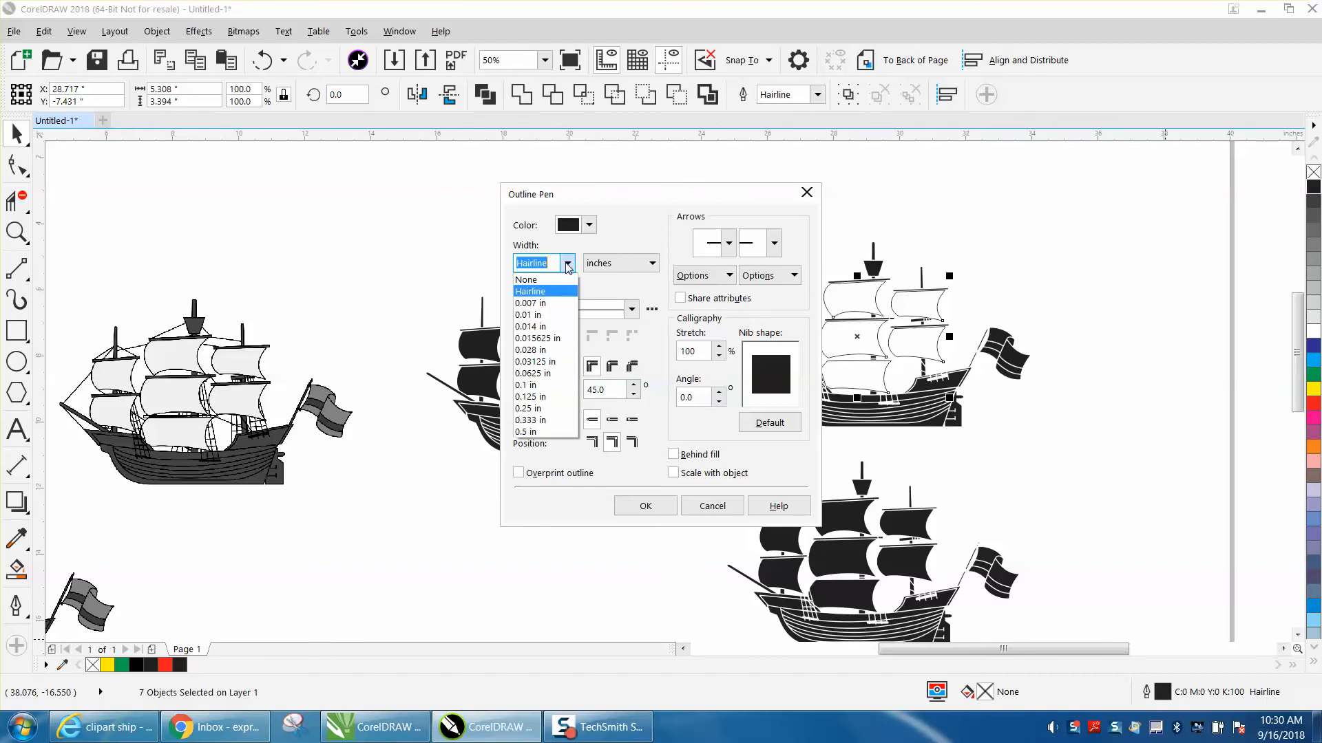
left_click(530, 326)
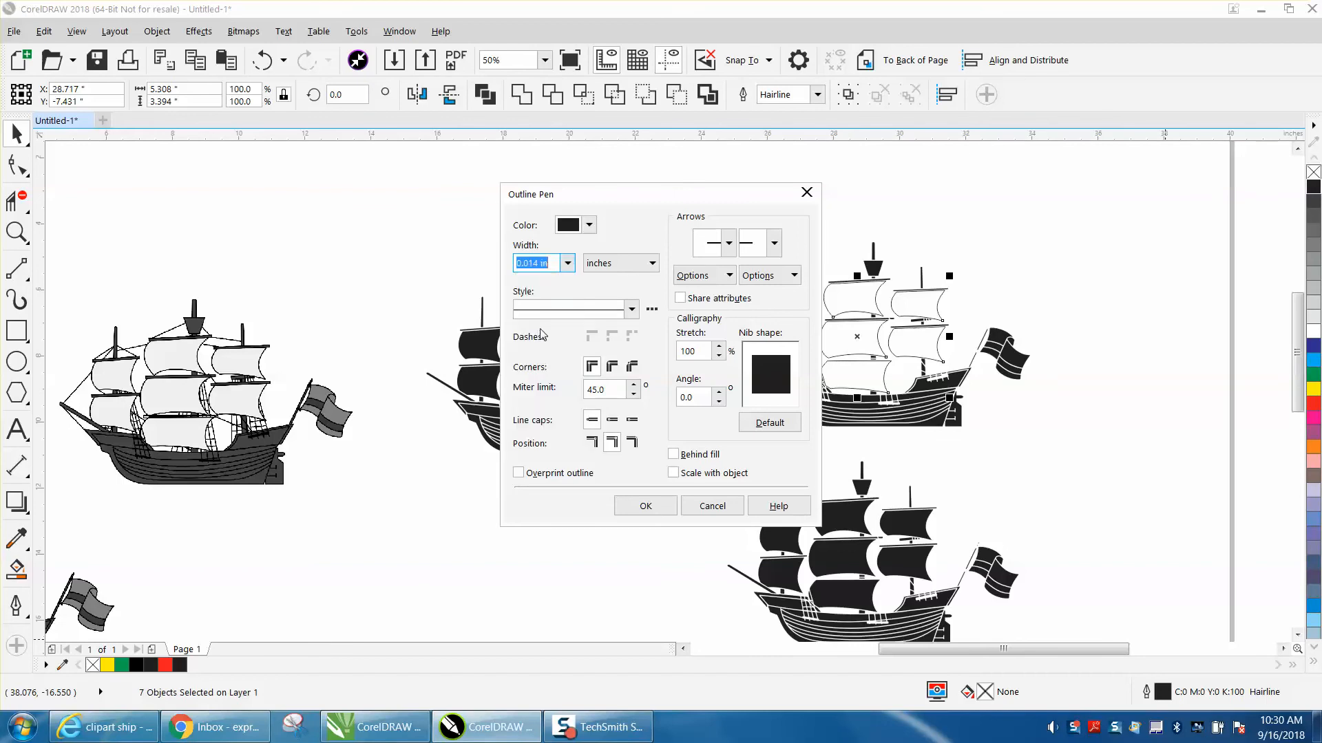
left_click(673, 473)
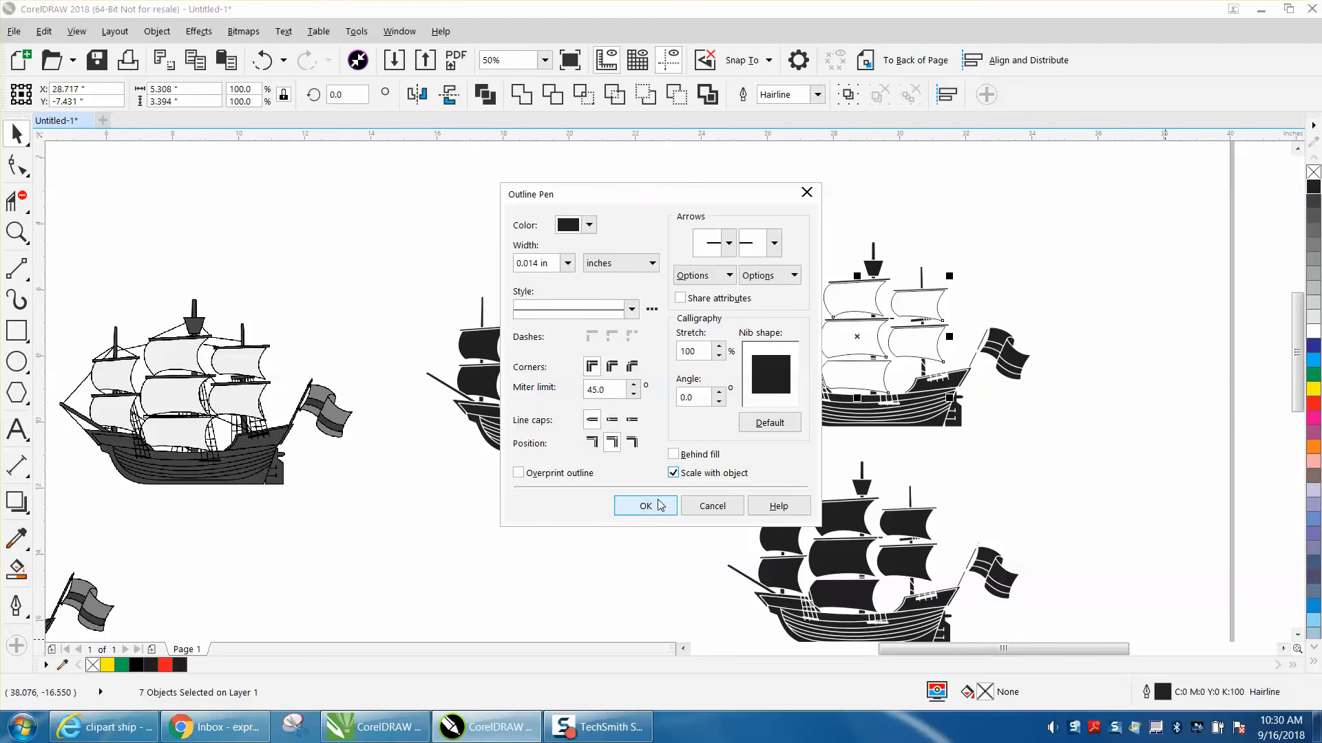
left_click(656, 504)
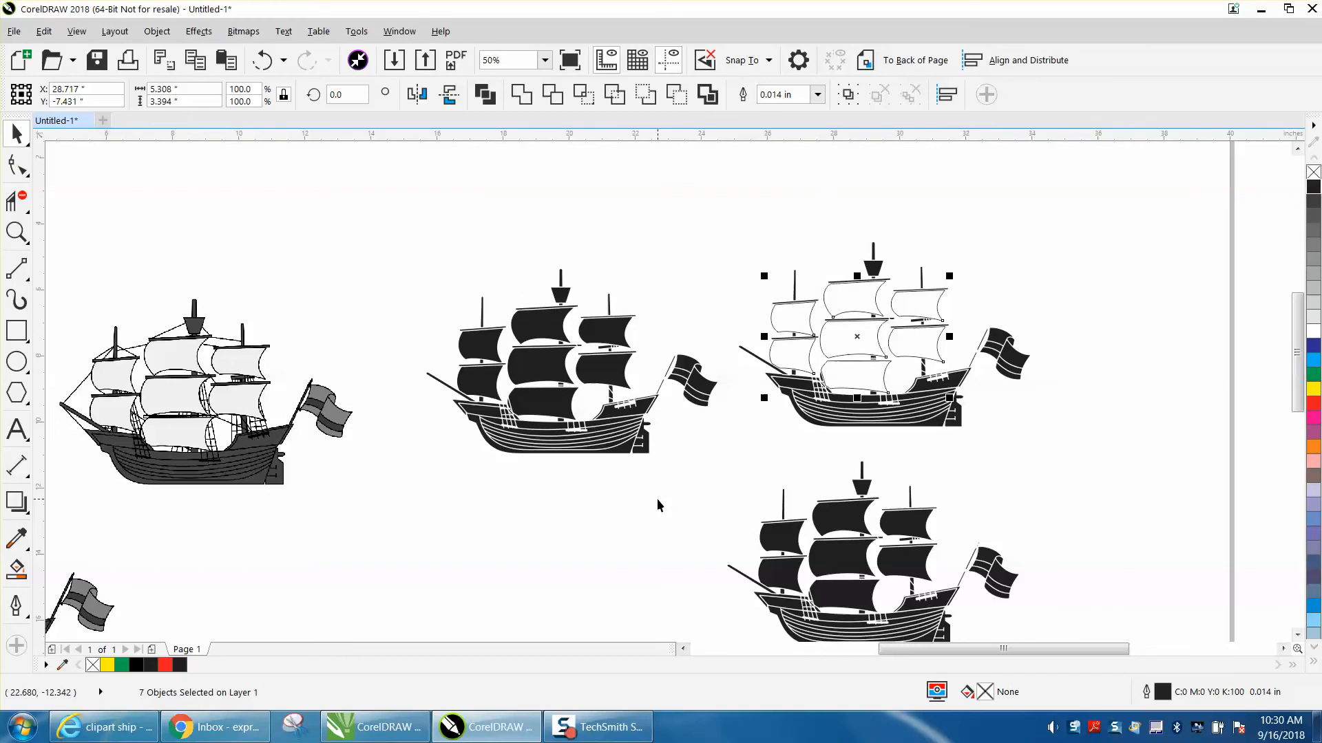
Fill all seven unfilled sails of the copied ship with 30% Black using Smart Fill.
left_click(17, 232)
left_click_drag(392, 216, 1171, 502)
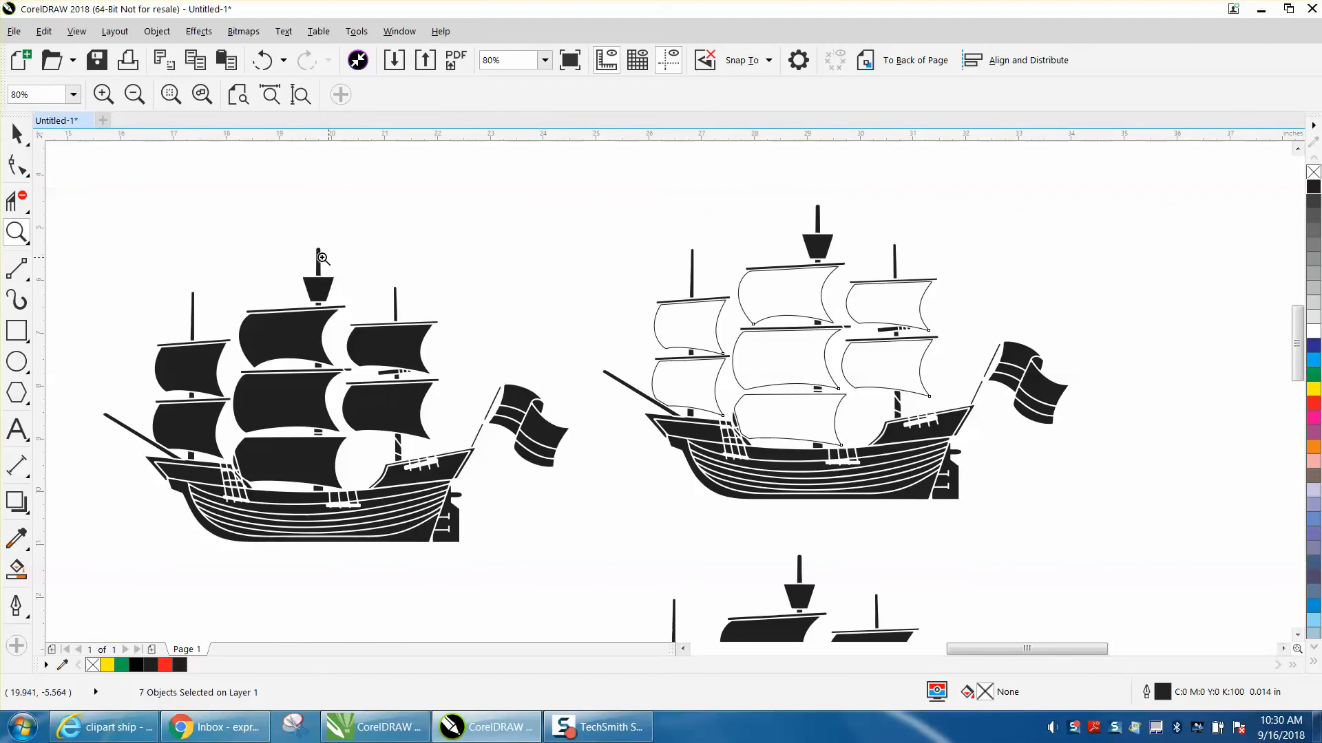
left_click(16, 570)
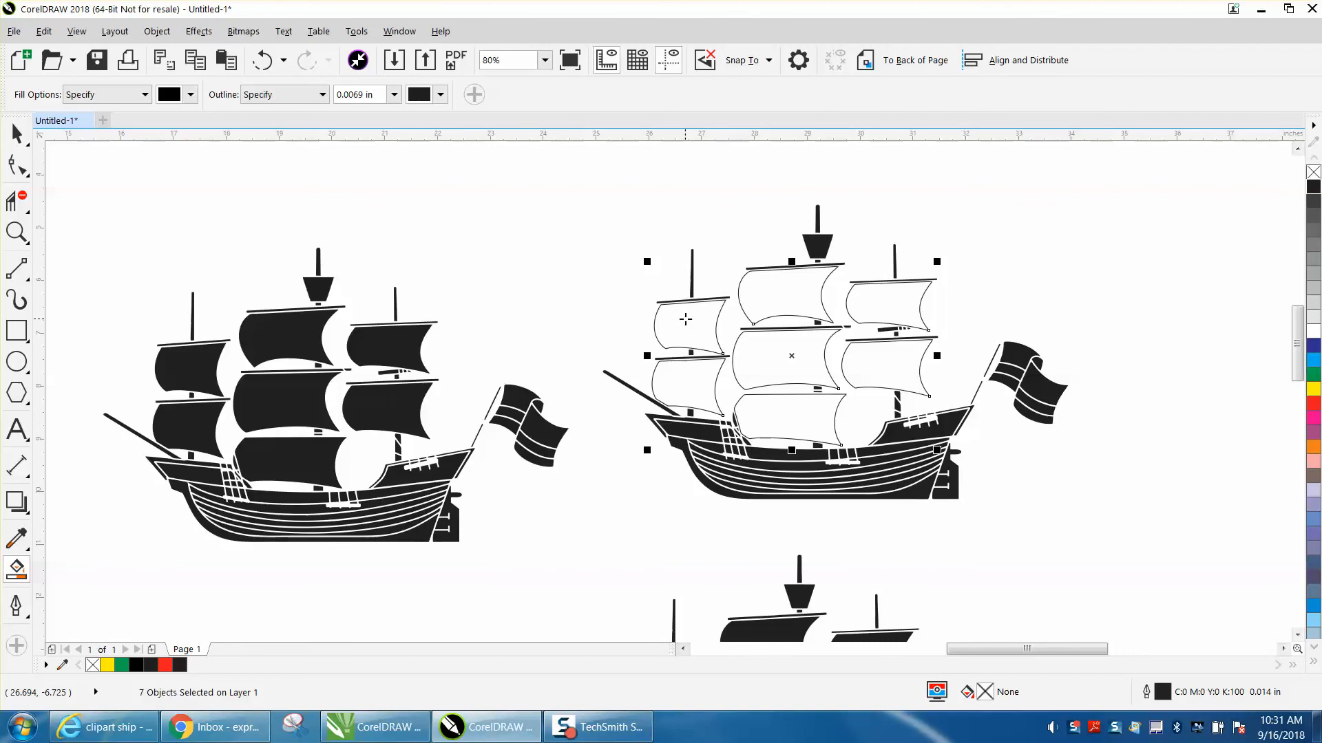
left_click(190, 94)
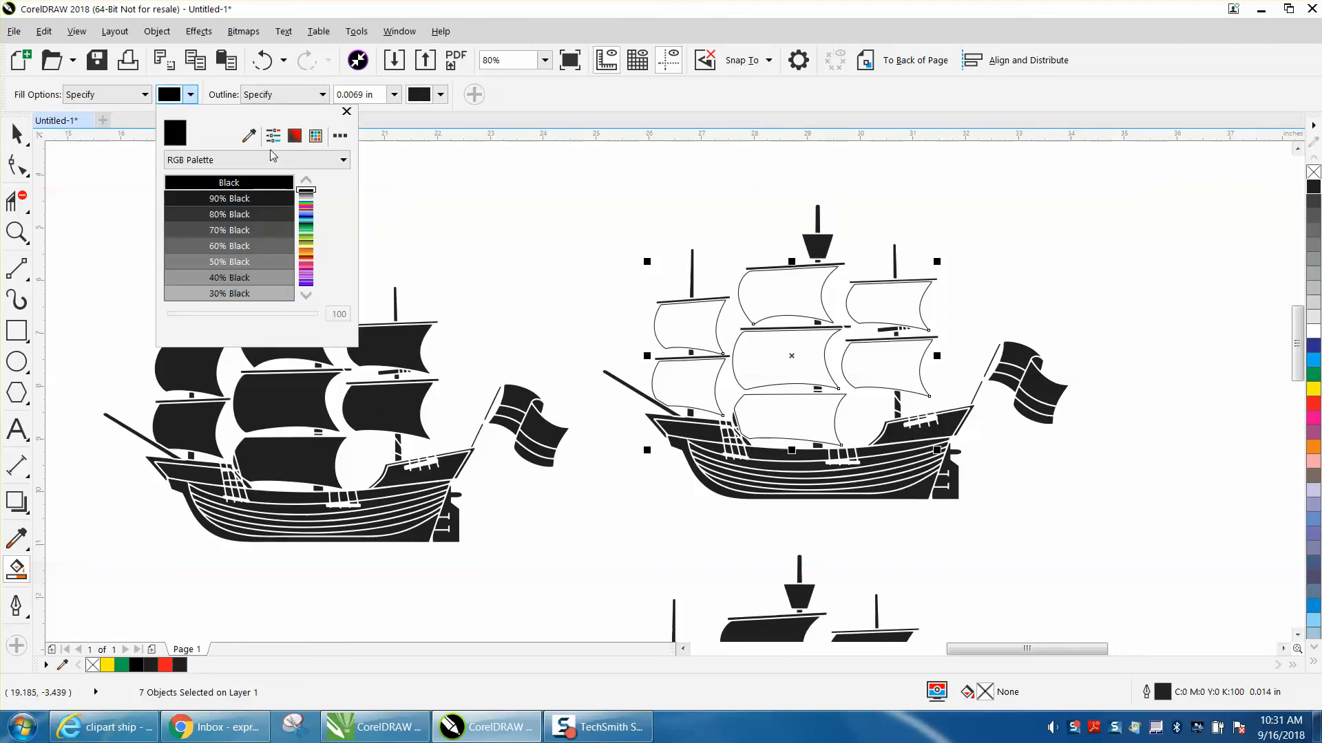
left_click(245, 295)
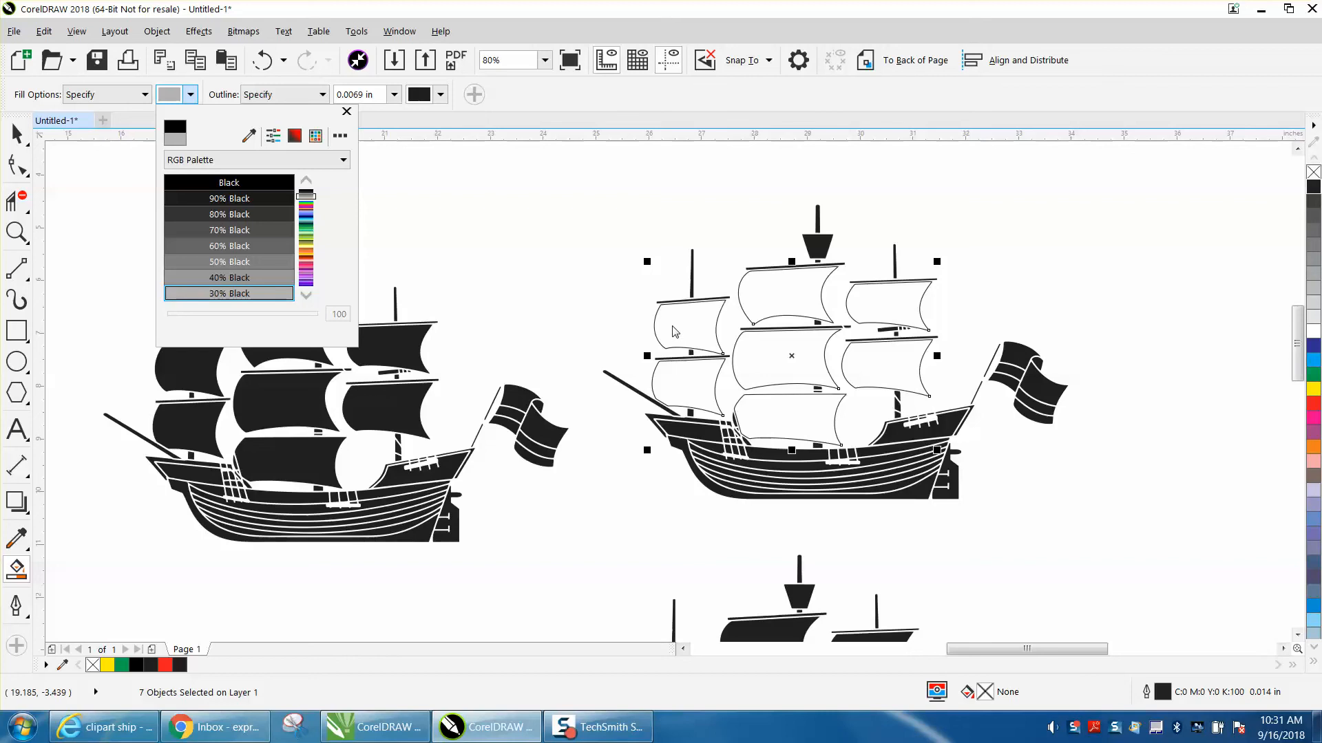
left_click(700, 330)
left_click(700, 329)
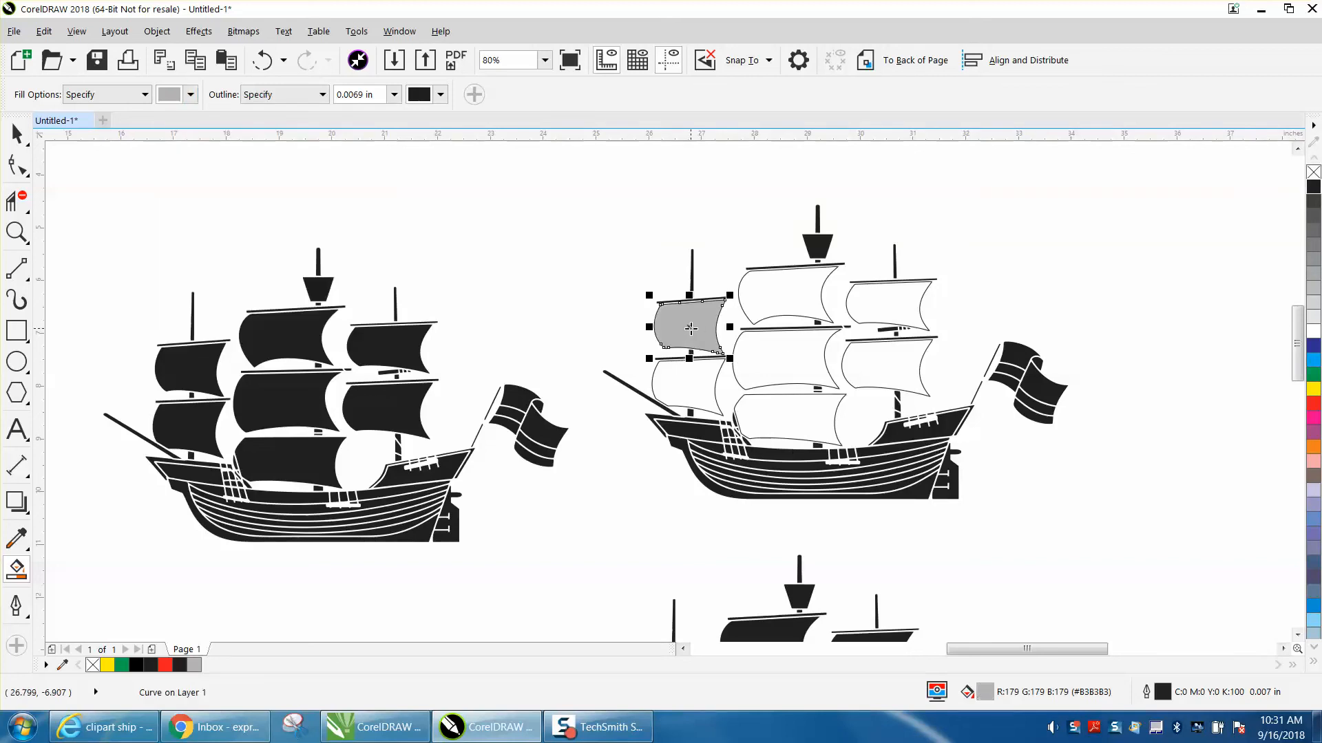
left_click(690, 379)
left_click(795, 301)
left_click(789, 350)
left_click(790, 409)
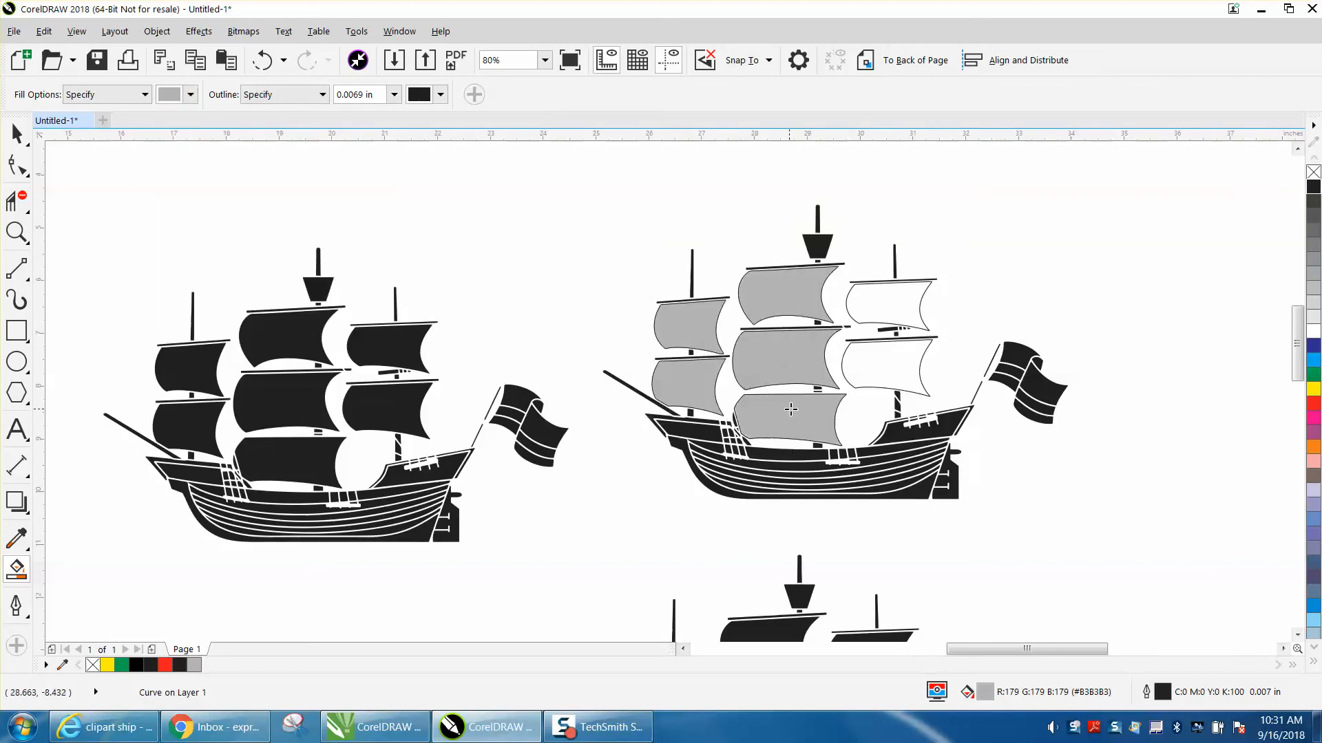
left_click(873, 376)
left_click(882, 314)
Delete all other ships from the drawing, keeping only the one with gray sails.
key("F3")
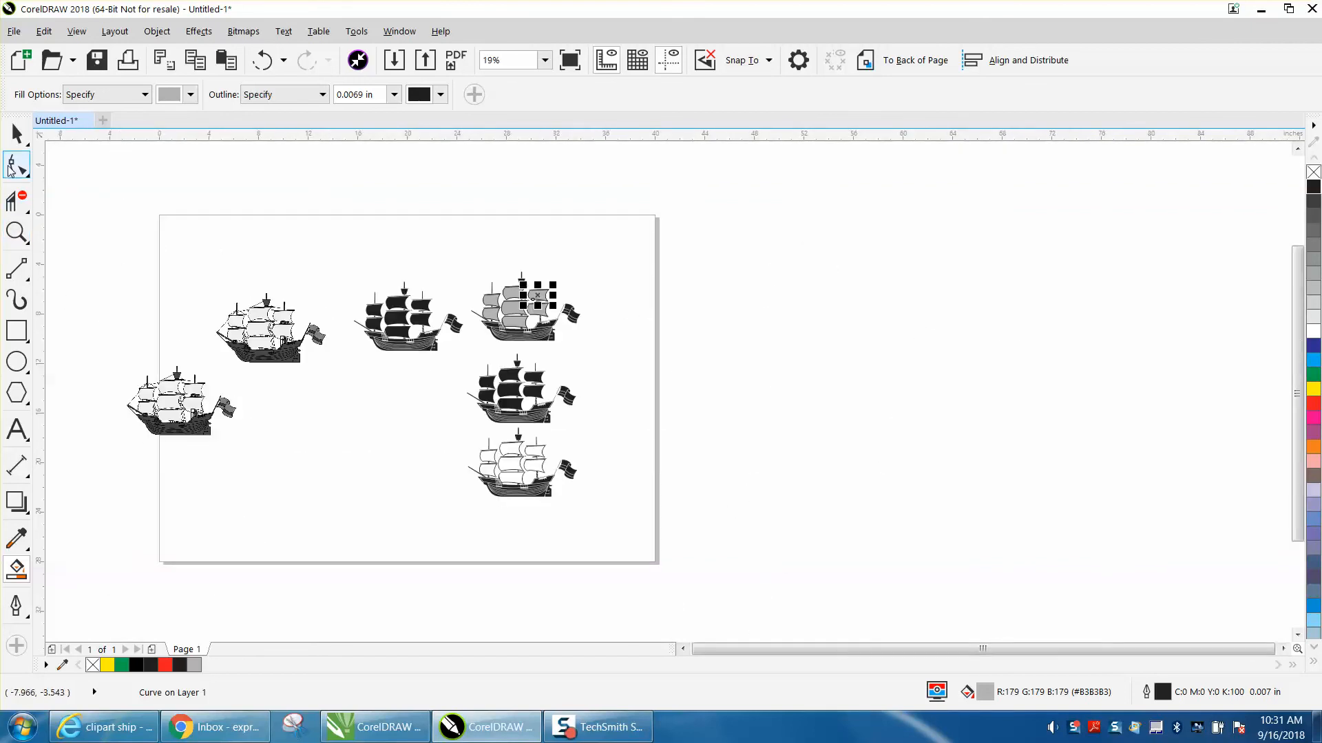
left_click(16, 134)
left_click_drag(61, 228, 474, 487)
key("Delete")
left_click_drag(586, 504, 630, 509)
key("Delete")
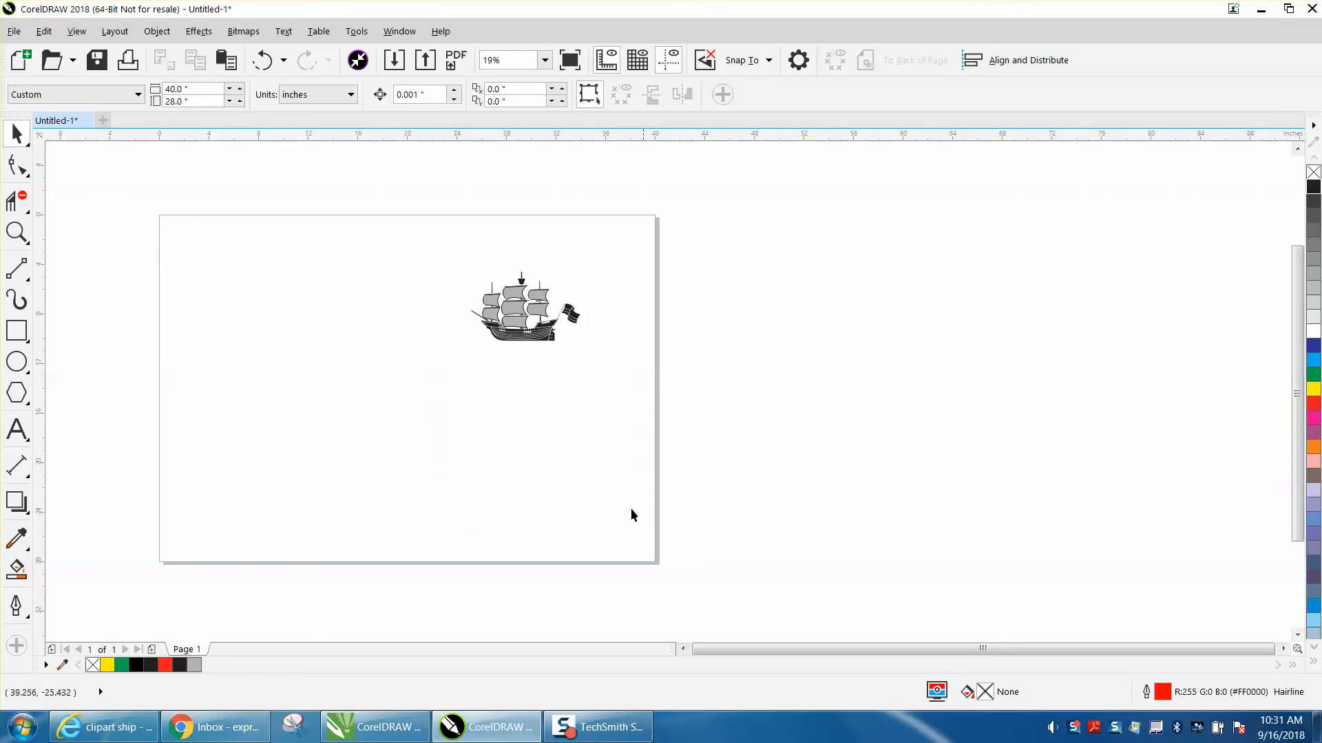
Move the whole ship with gray sails into the upper-left corner of the page.
left_click_drag(506, 324, 643, 385)
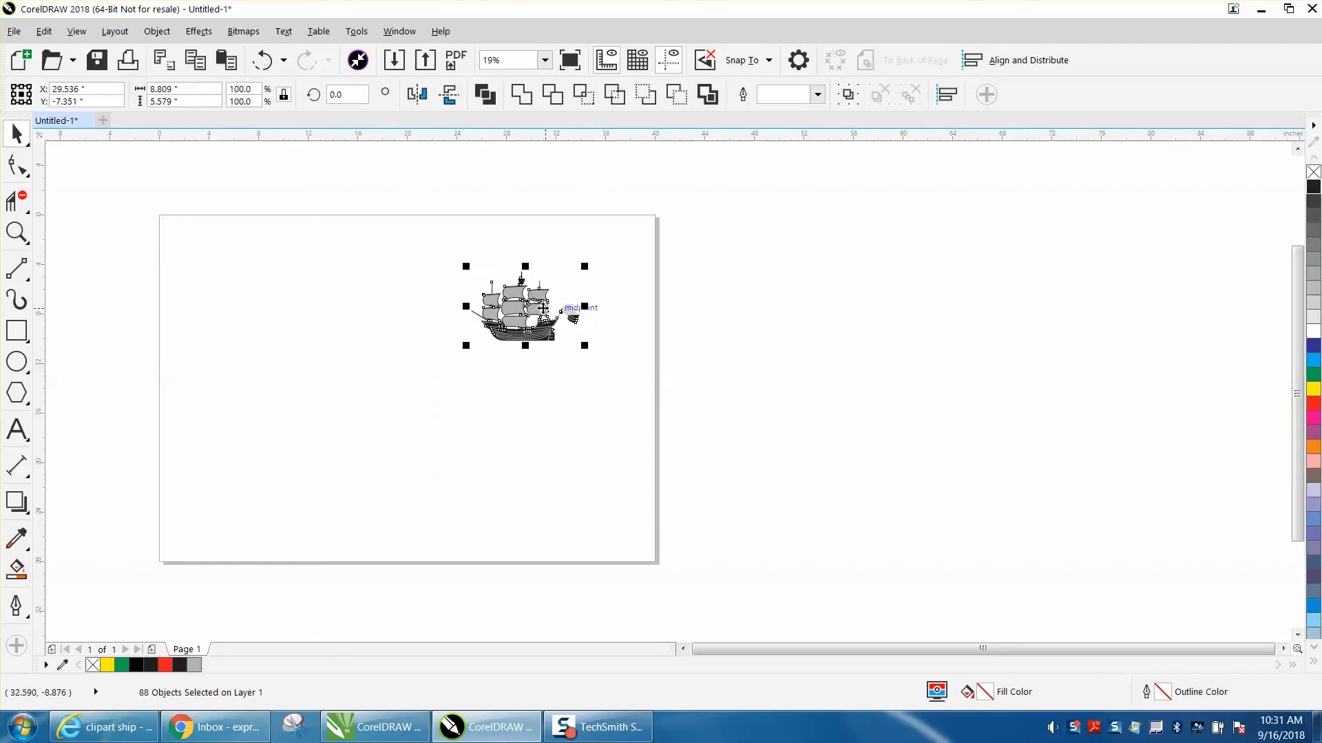
left_click_drag(511, 308, 218, 257)
key("z")
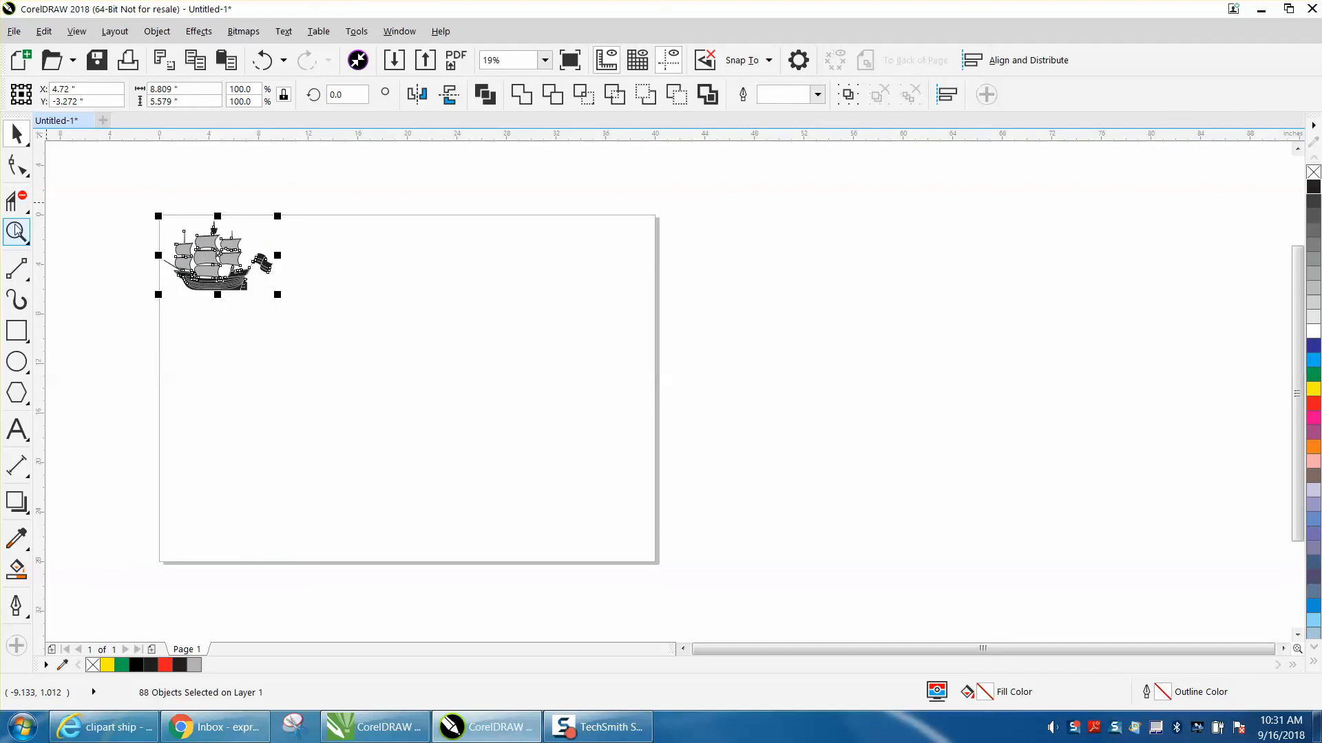
left_click_drag(142, 208, 407, 348)
key("space")
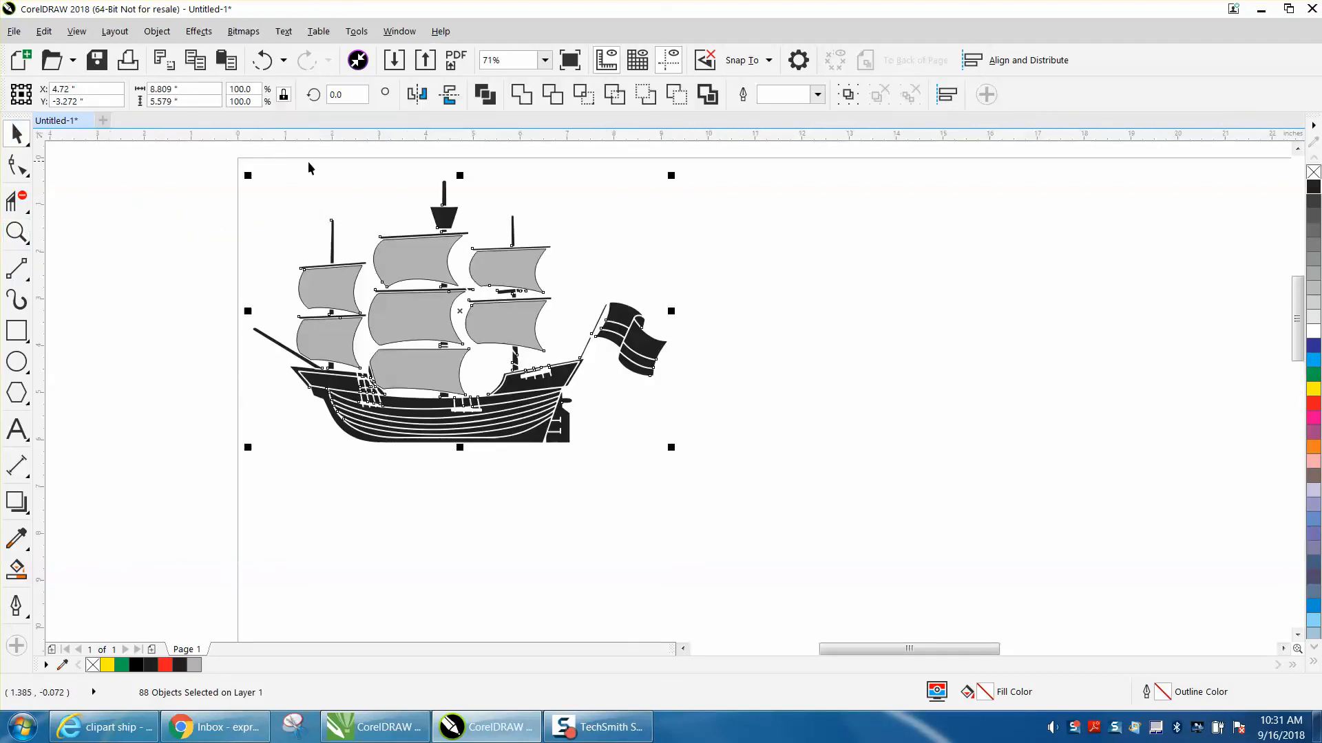
Set the nudge distance to 12 inches with nothing selected.
left_click(173, 103)
left_click(167, 191)
left_click(413, 94)
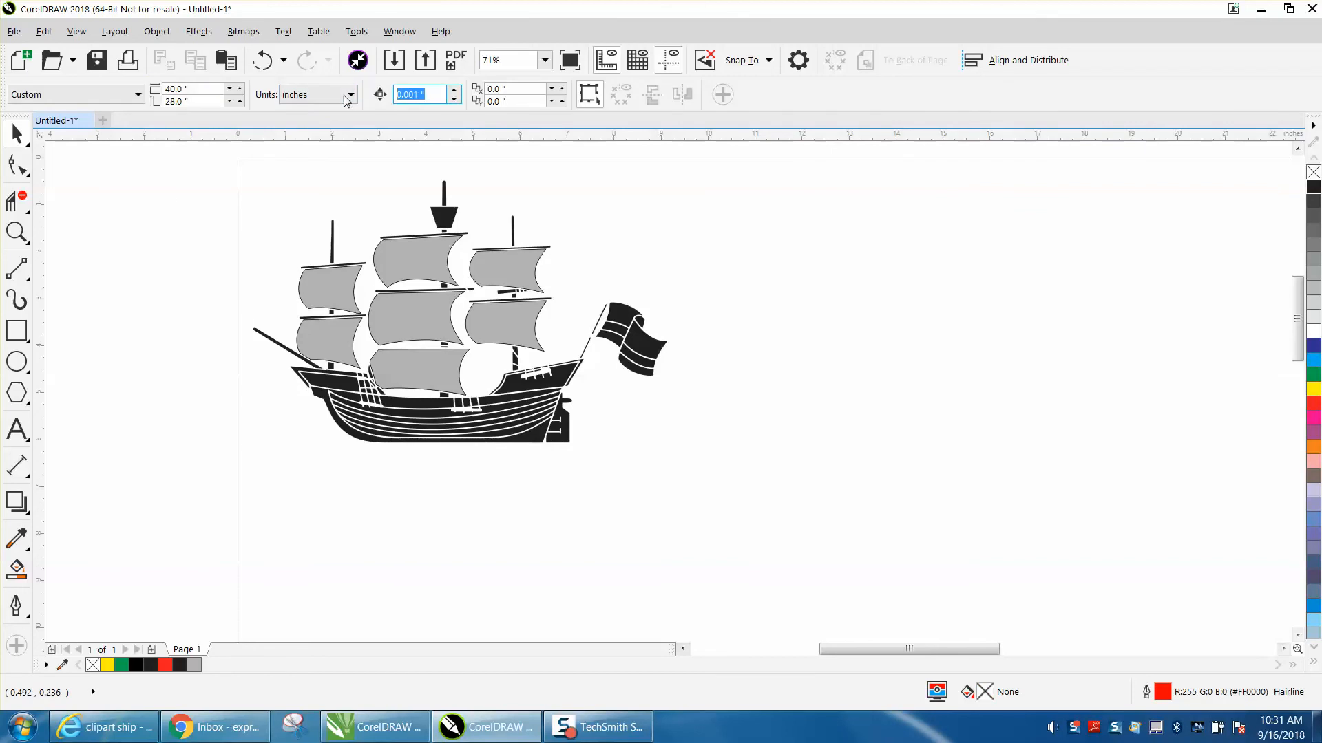
type("12")
Select all seven gray sail shapes and nudge them 12 inches left, off the page.
left_click(343, 296)
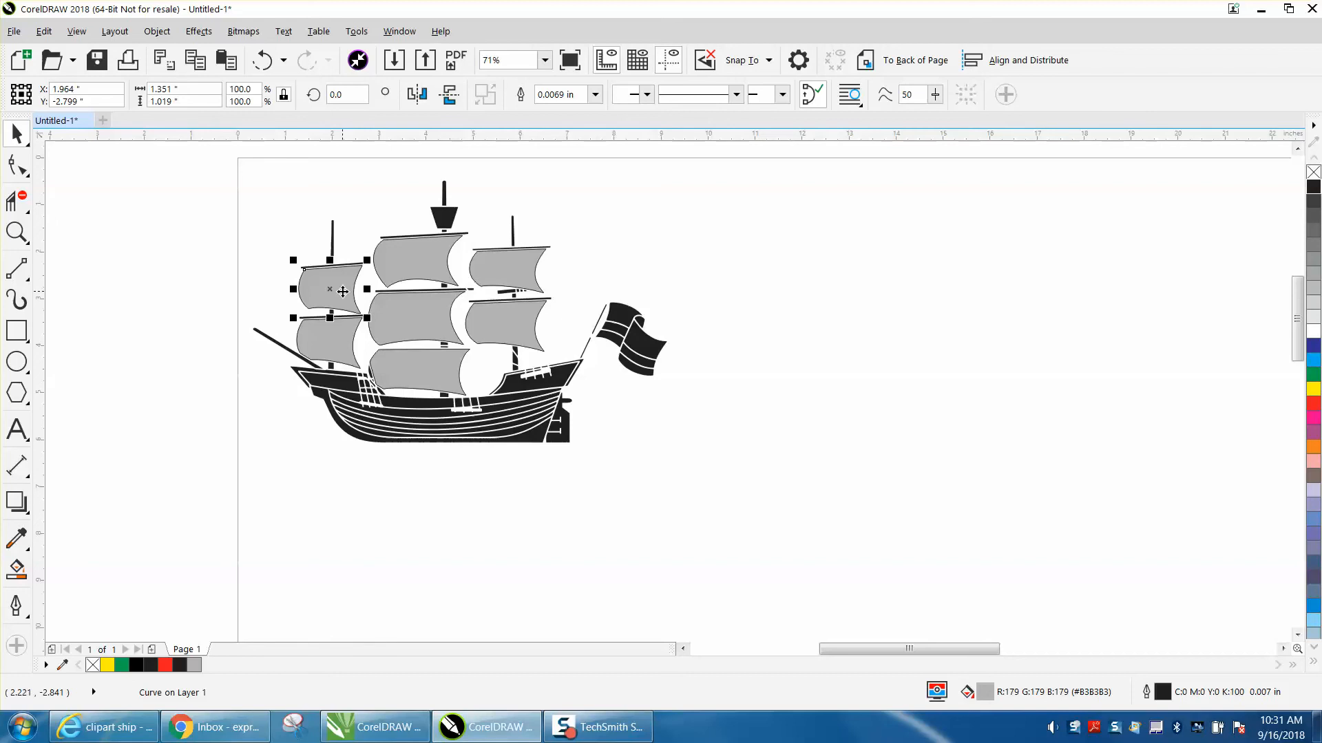
left_click(341, 345, "shift")
left_click(407, 371, "shift")
left_click(425, 324, "shift")
left_click(421, 263, "shift")
left_click(510, 272, "shift")
left_click(509, 321, "shift")
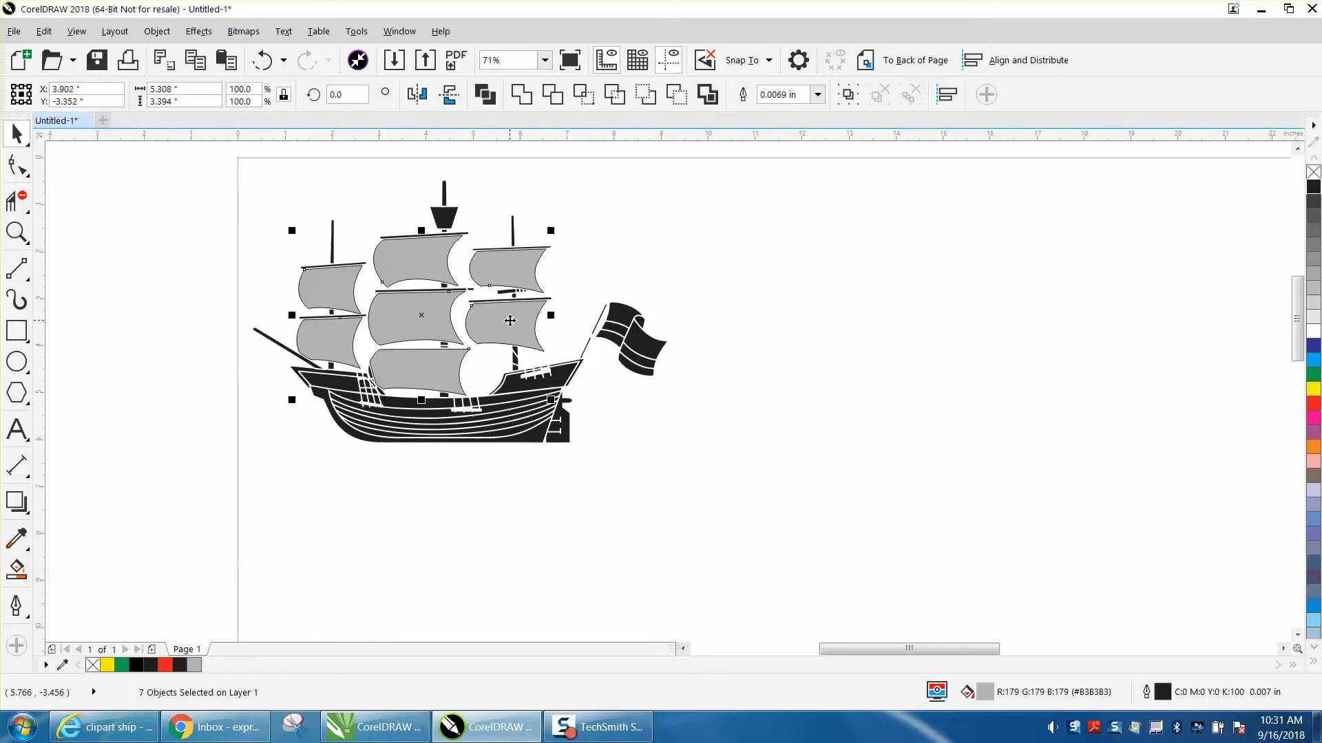
key("Delete")
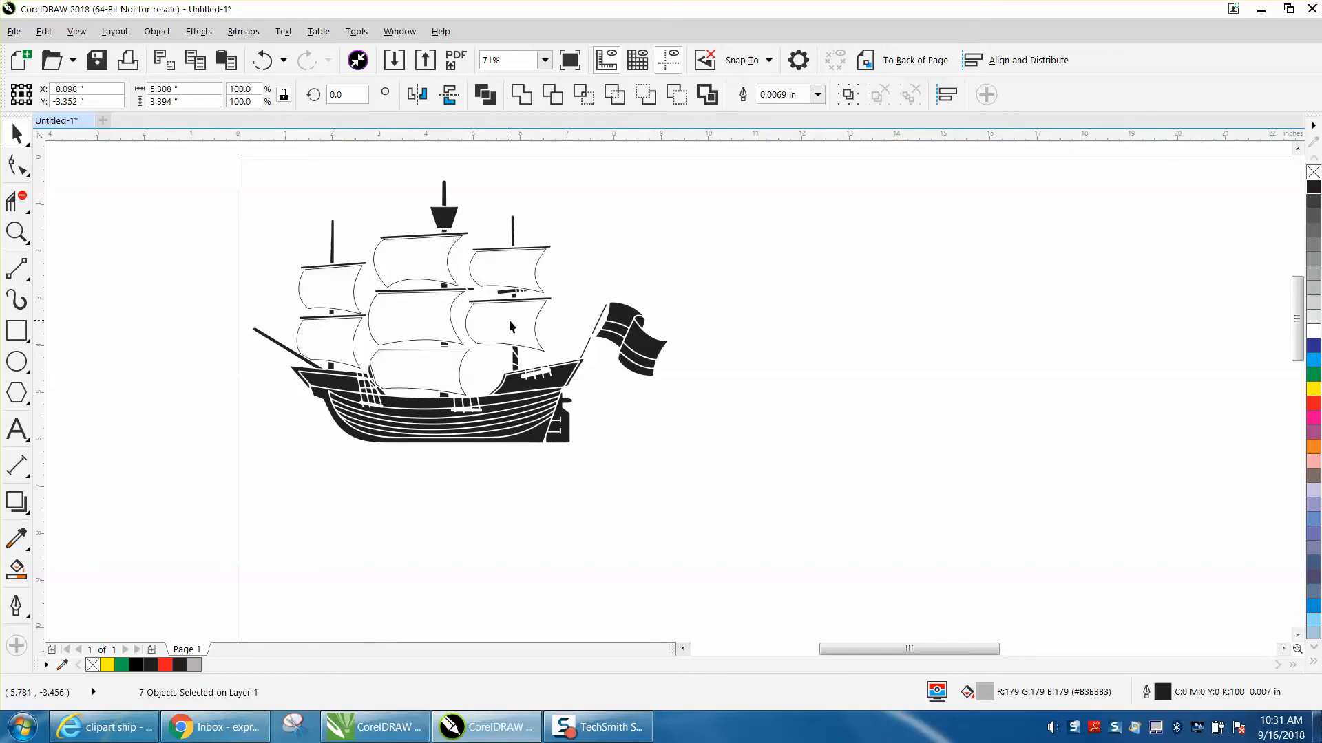
scroll(511, 308, "down", 2)
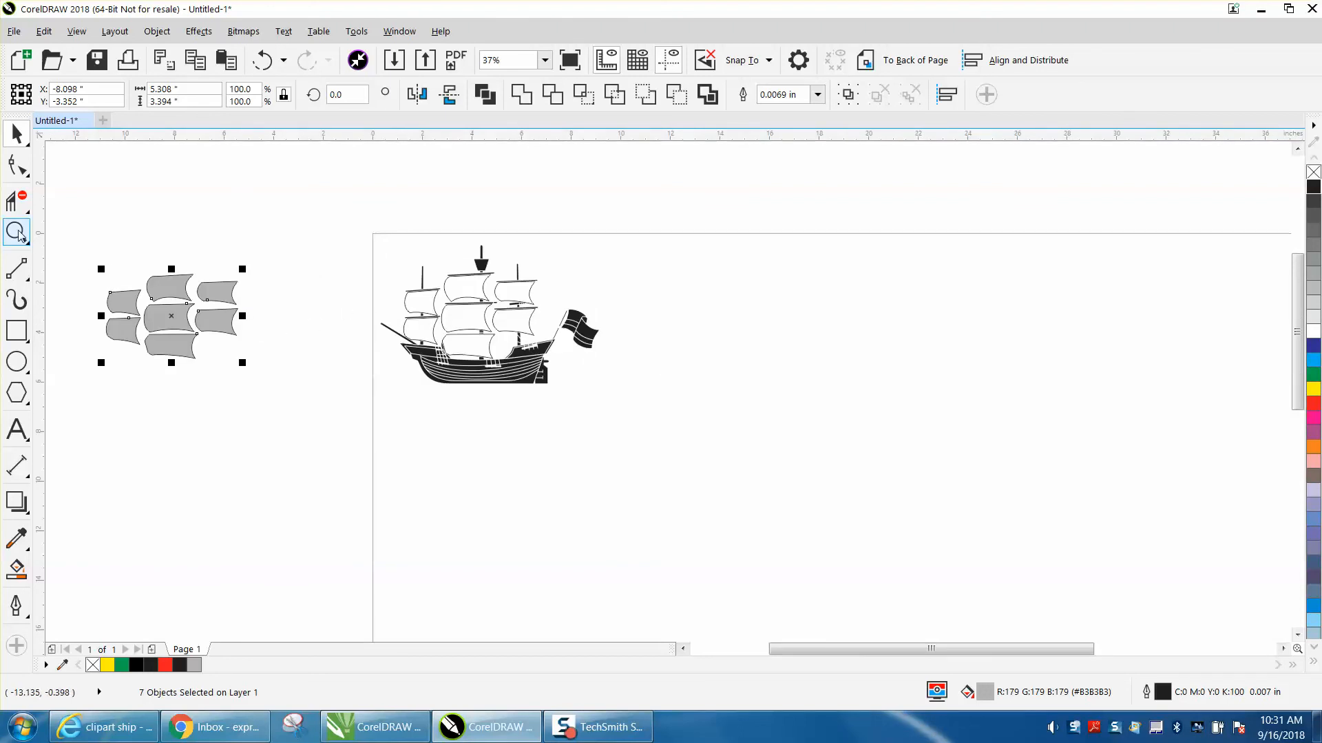
Select the remaining black ship with its sail outlines and nudge it 12 inches up, off the page.
left_click(17, 232)
left_click_drag(348, 236, 713, 440)
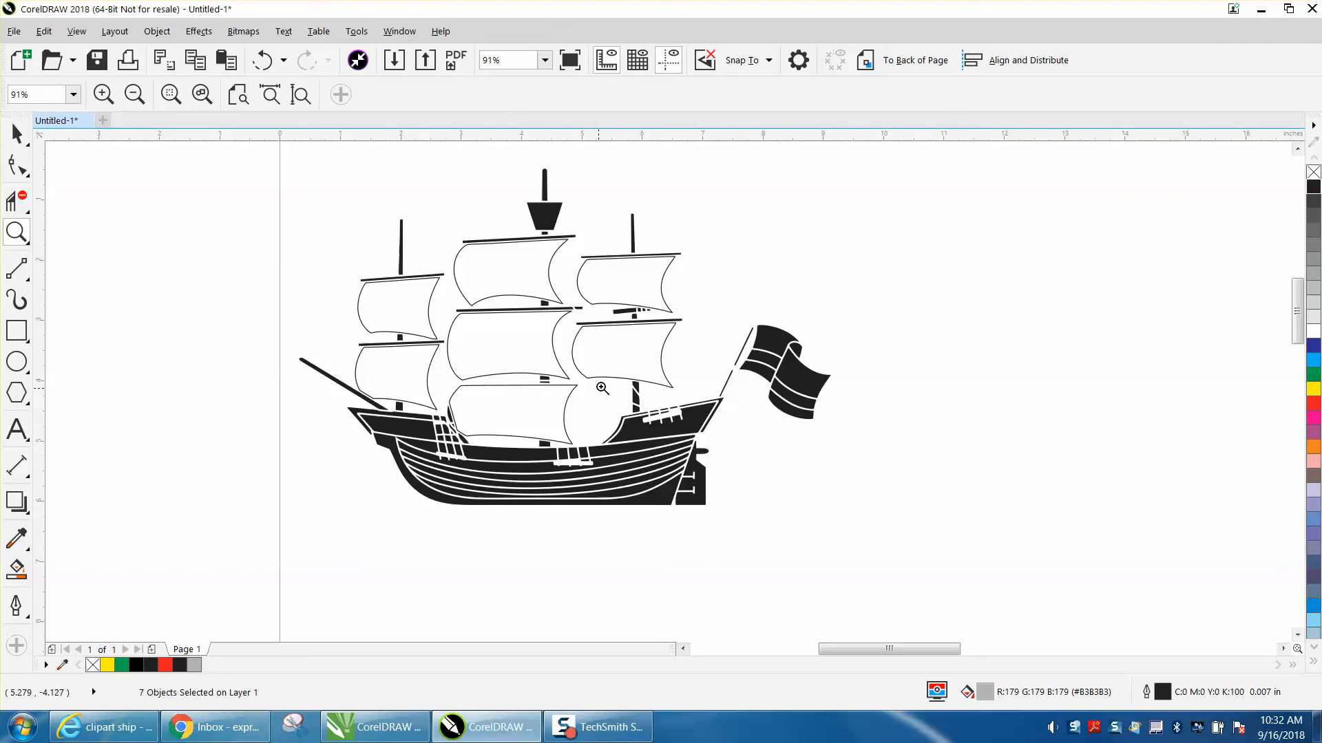
right_click(590, 353)
right_click(590, 353)
left_click(17, 134)
left_click_drag(444, 249, 704, 429)
key("Up")
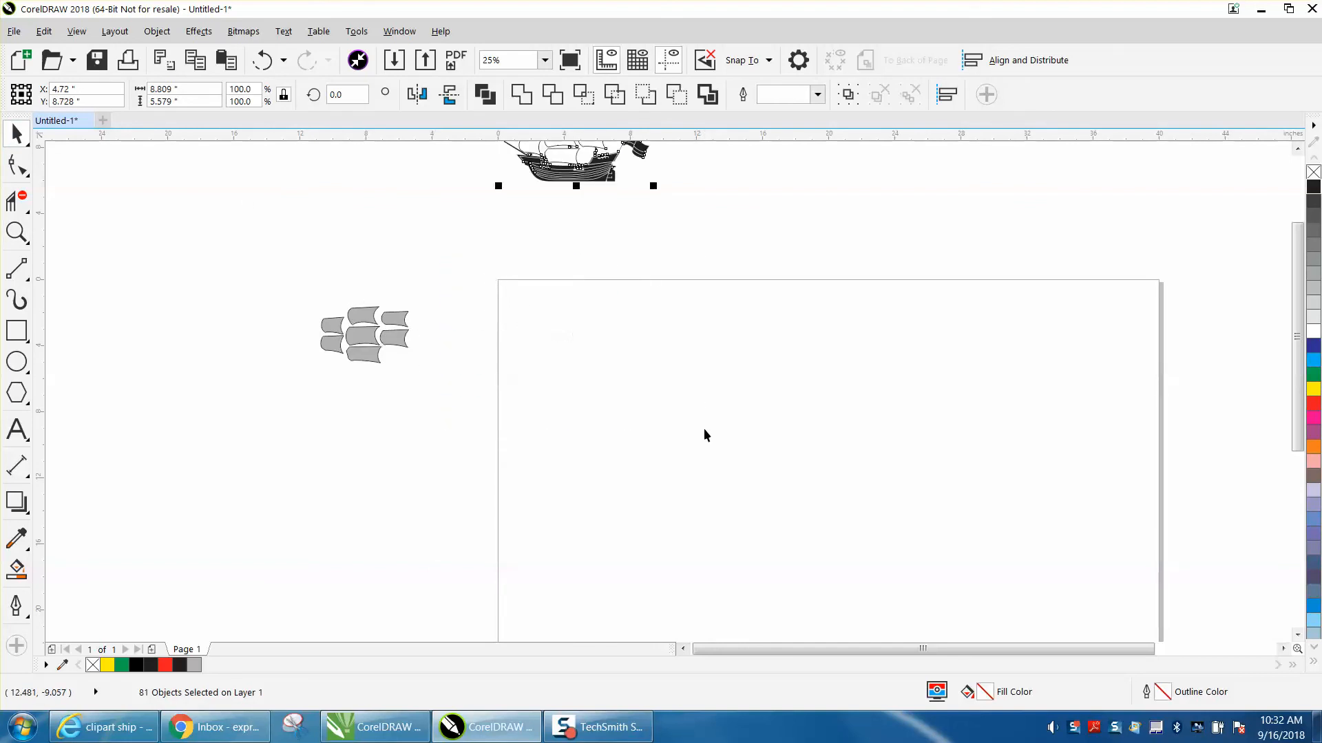
Nudge the seven gray sails 12 inches right, back to their place on the page.
left_click_drag(303, 291, 490, 418)
key("Right")
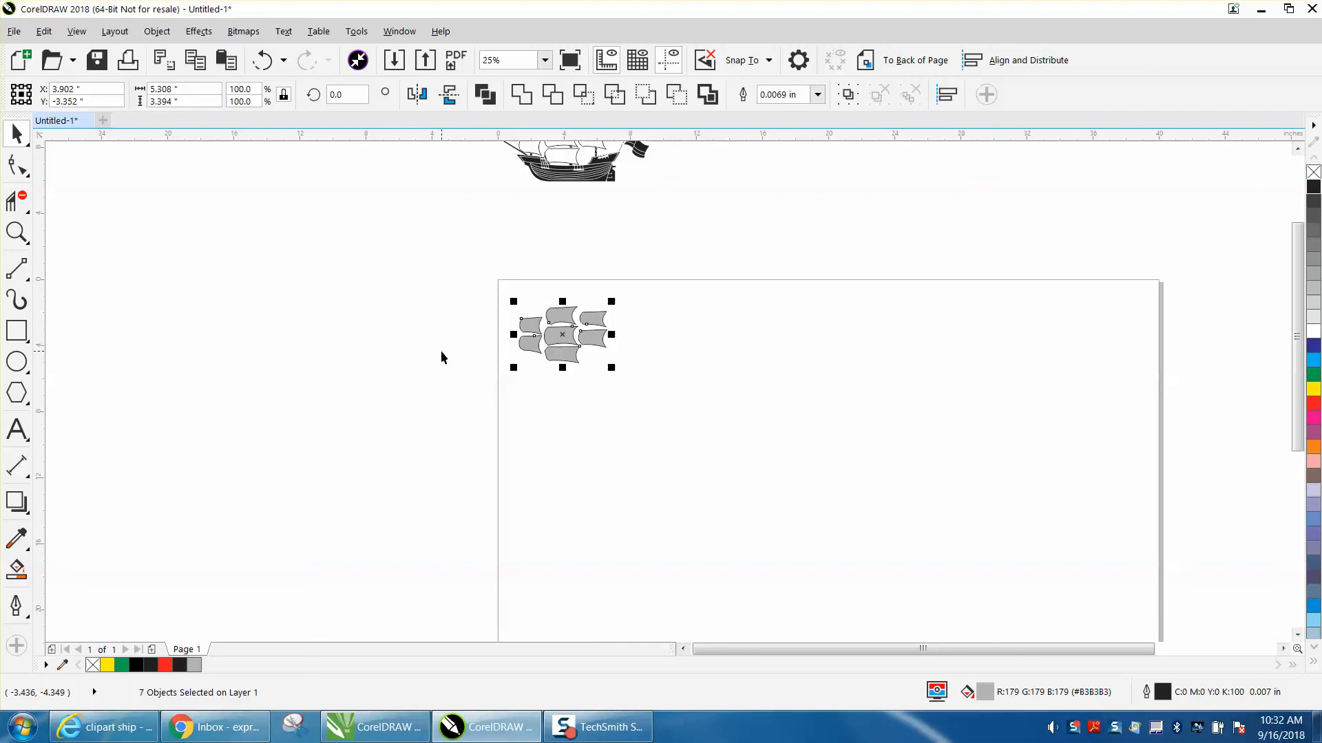
left_click(13, 234)
left_click_drag(472, 286, 644, 397)
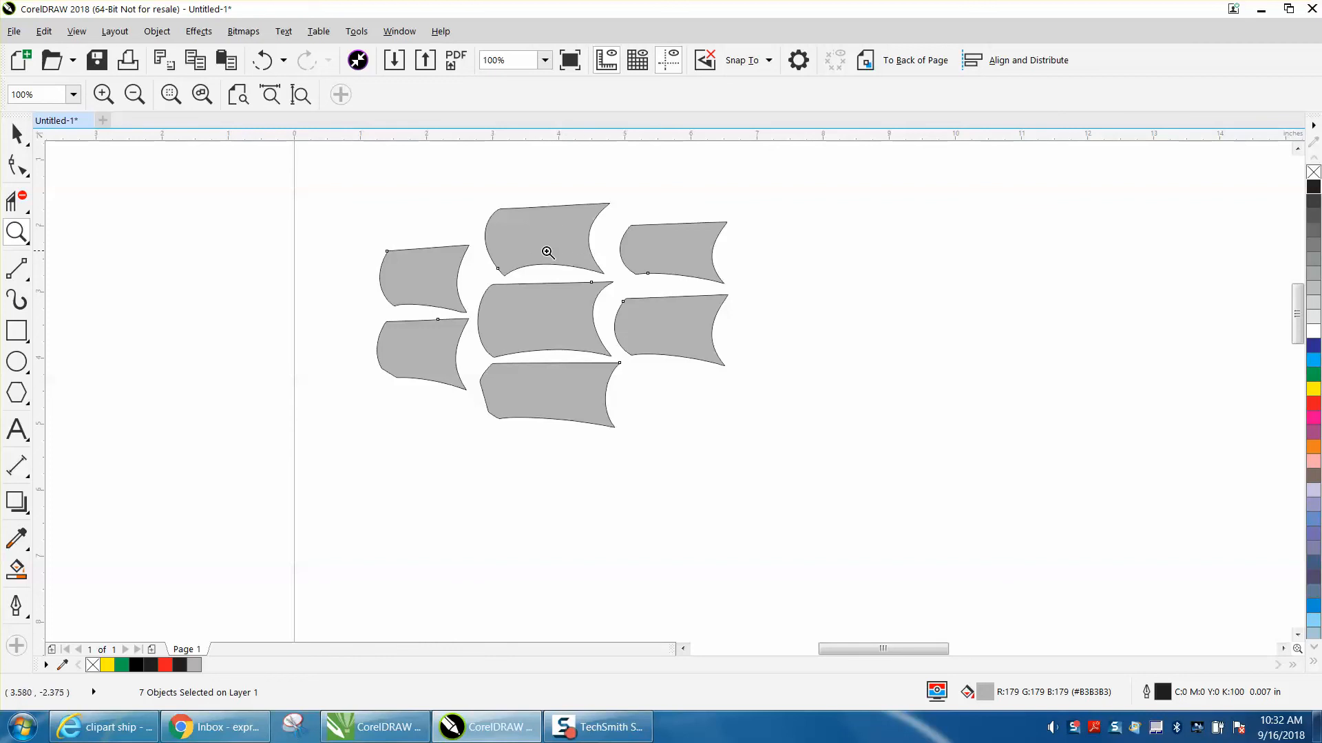
right_click(584, 246)
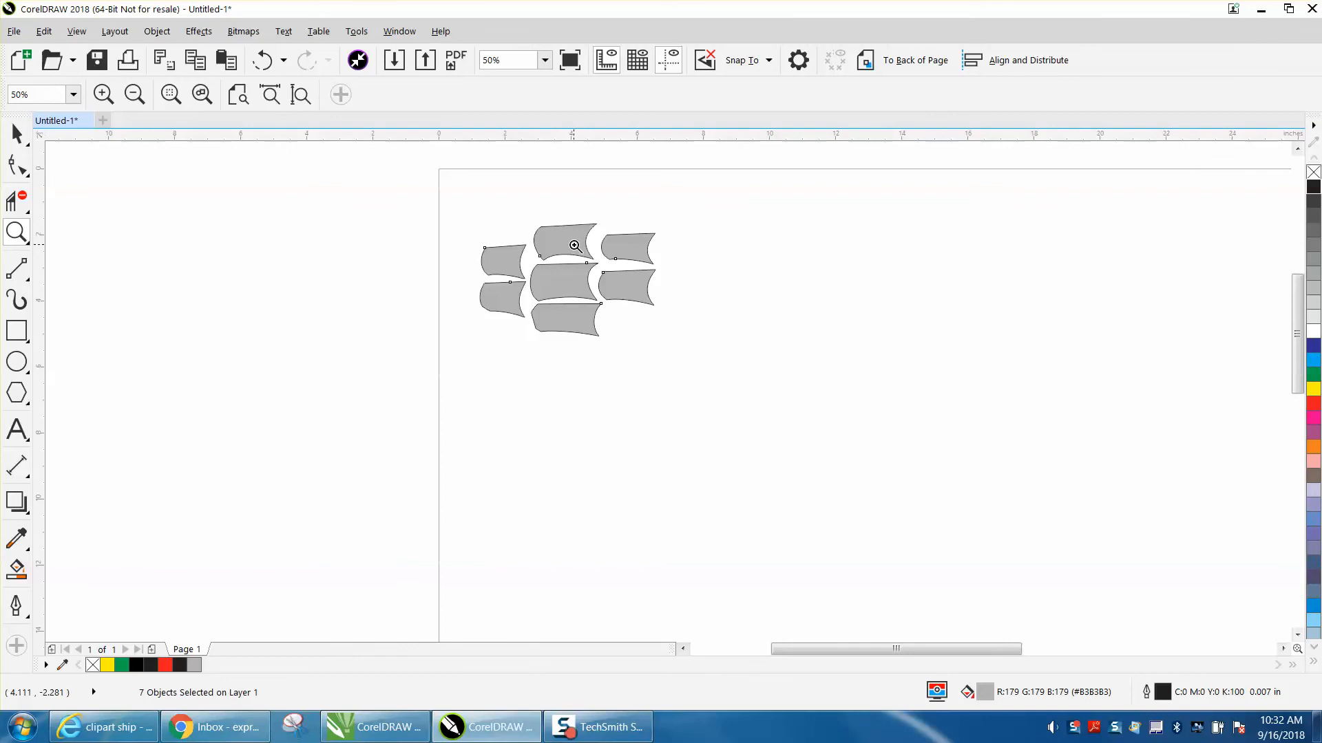
right_click(574, 245)
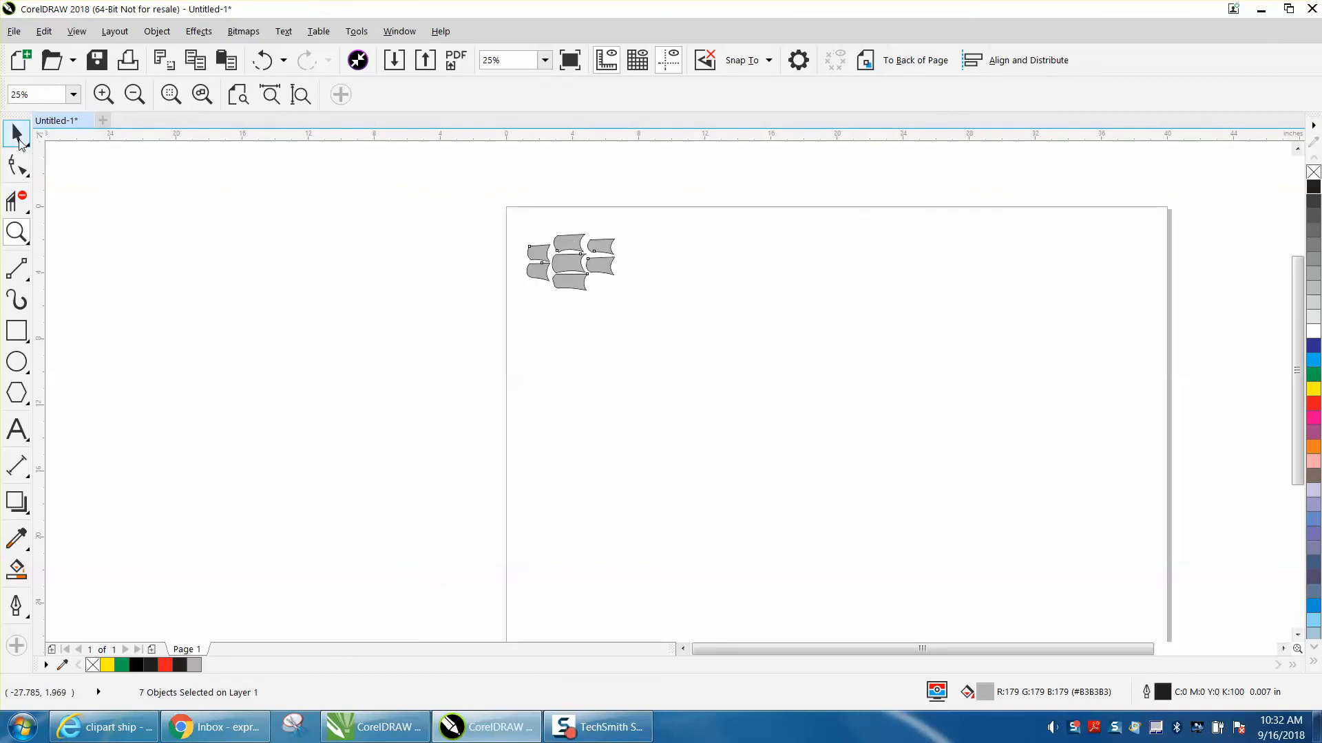
Nudge the black ship 12 inches down so it lines up with the gray sails on the page again.
left_click(16, 134)
scroll(282, 235, "down", 1)
scroll(582, 193, "down", 1)
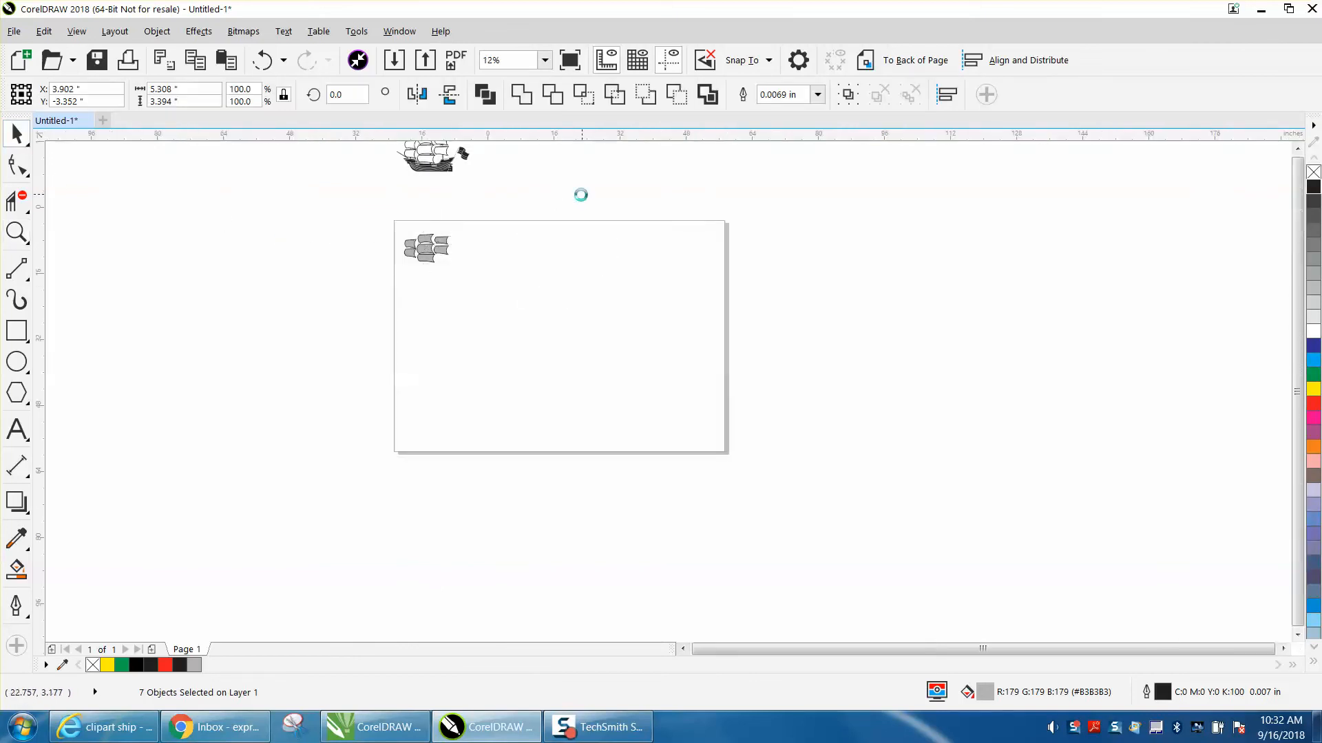
left_click_drag(477, 156, 547, 200)
key("Down")
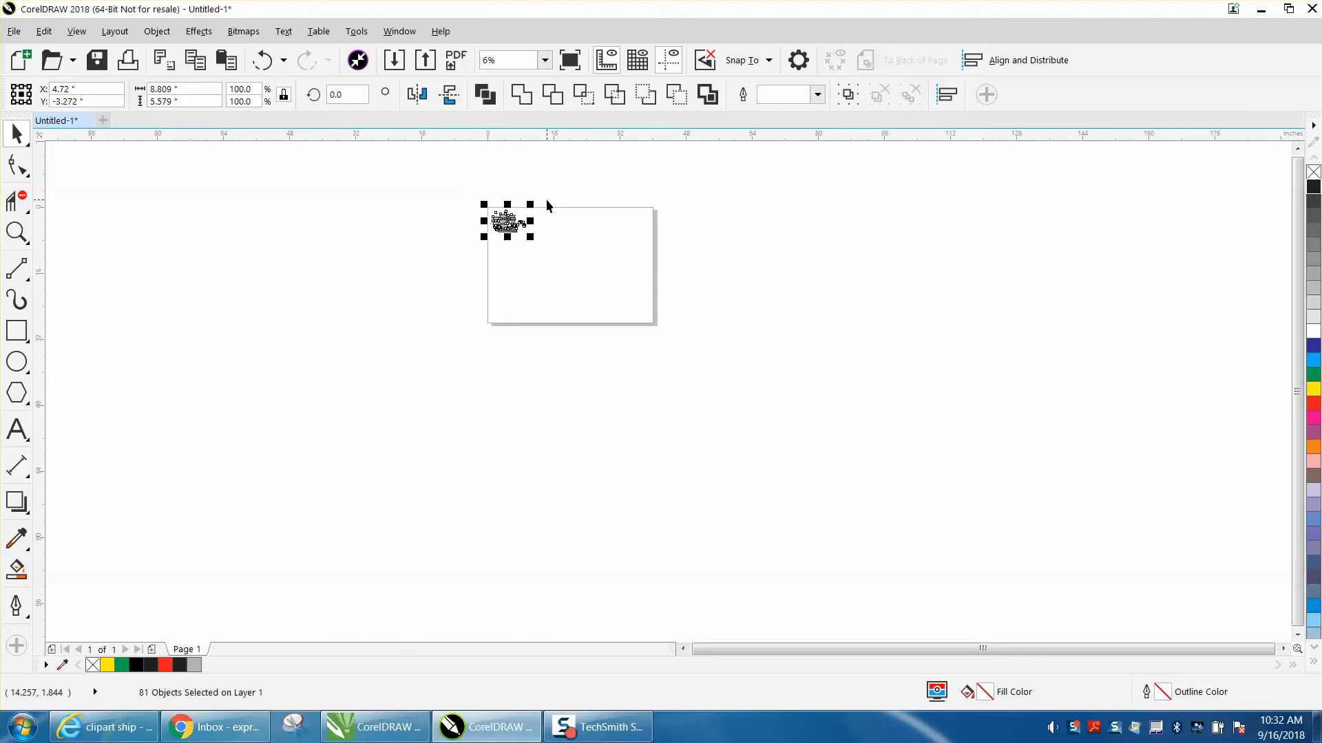
left_click(17, 233)
left_click_drag(481, 200, 554, 255)
left_click_drag(428, 228, 810, 497)
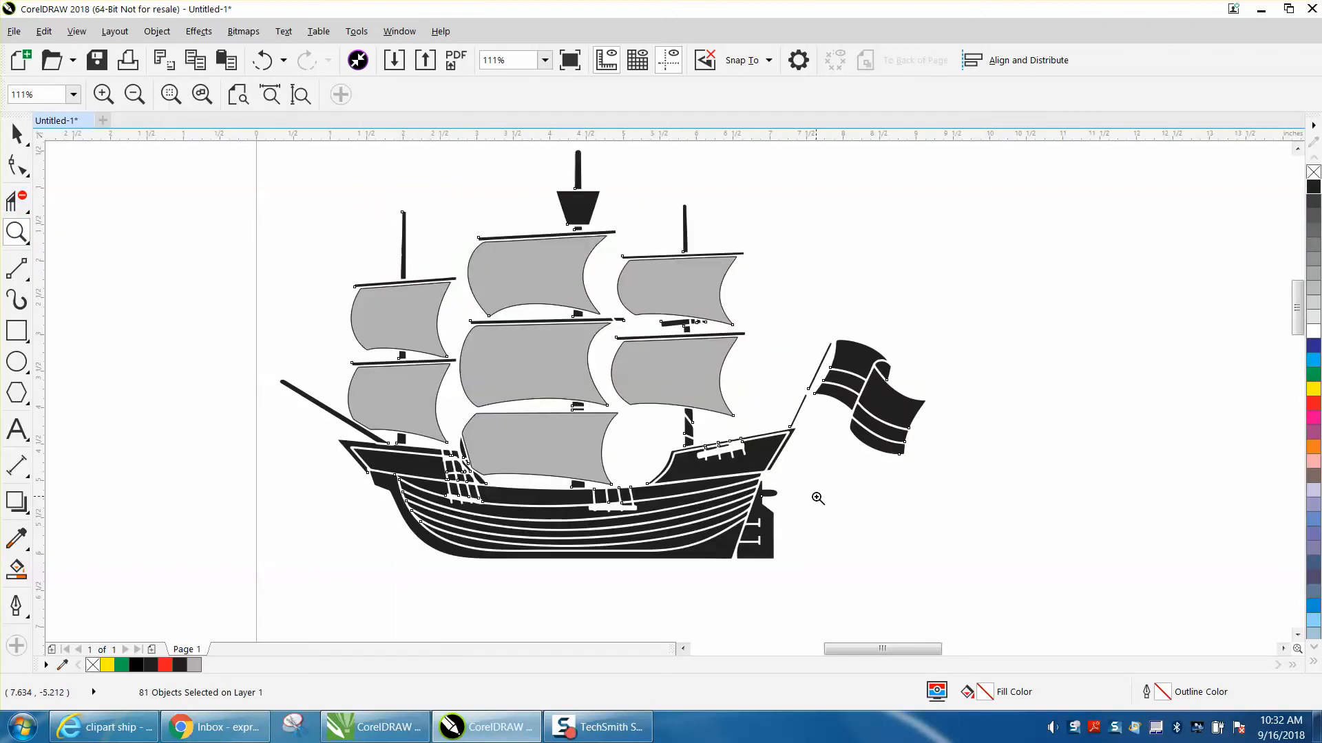